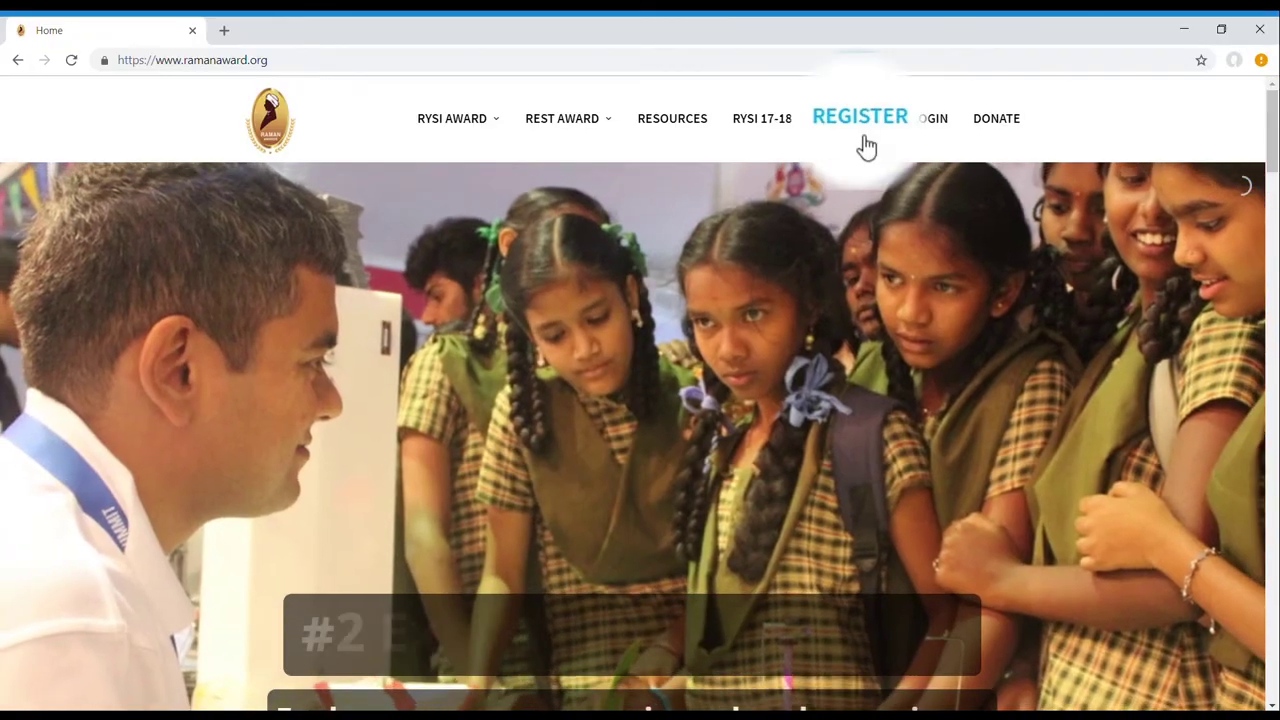
# From the homepage REGISTER popup, choose School to open the School Registration form
pyautogui.click(858, 141)
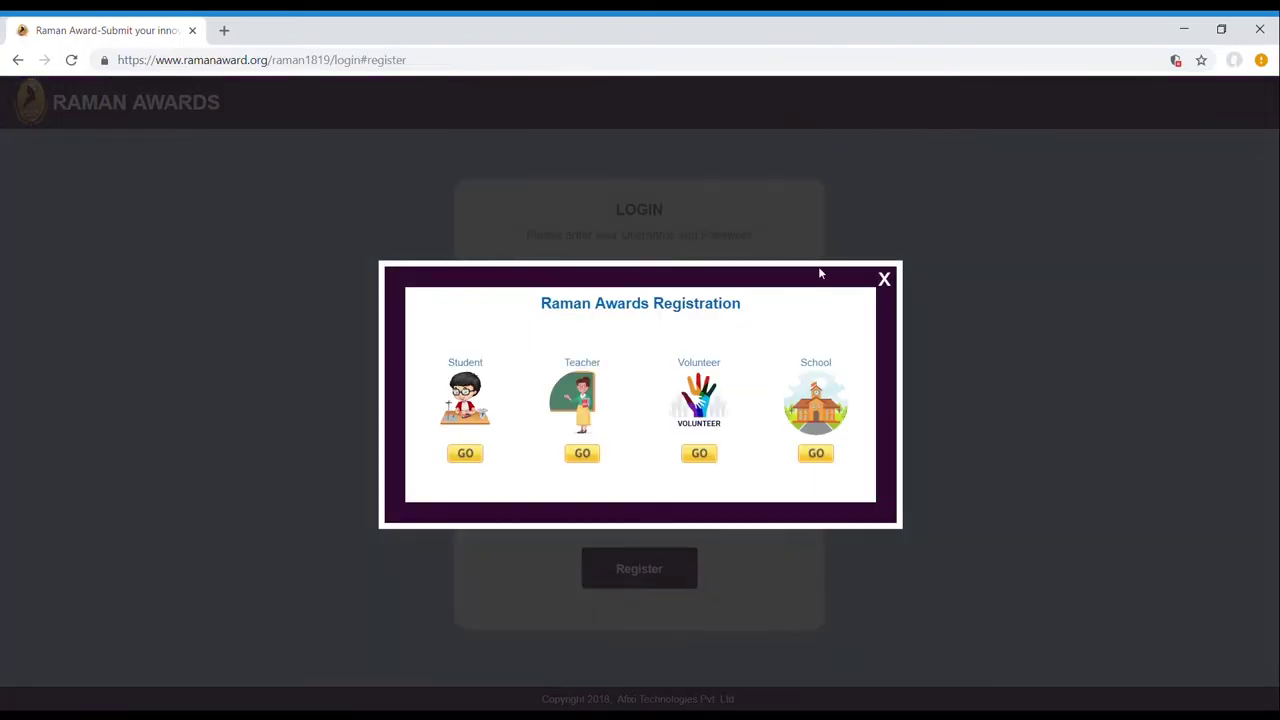
pyautogui.click(815, 477)
# Enter school name 'Vijaya Vidyanikethana School', its phone, email, street address, city Turuvekere and pincode
pyautogui.write('Vijaya Vidyanikethana School')
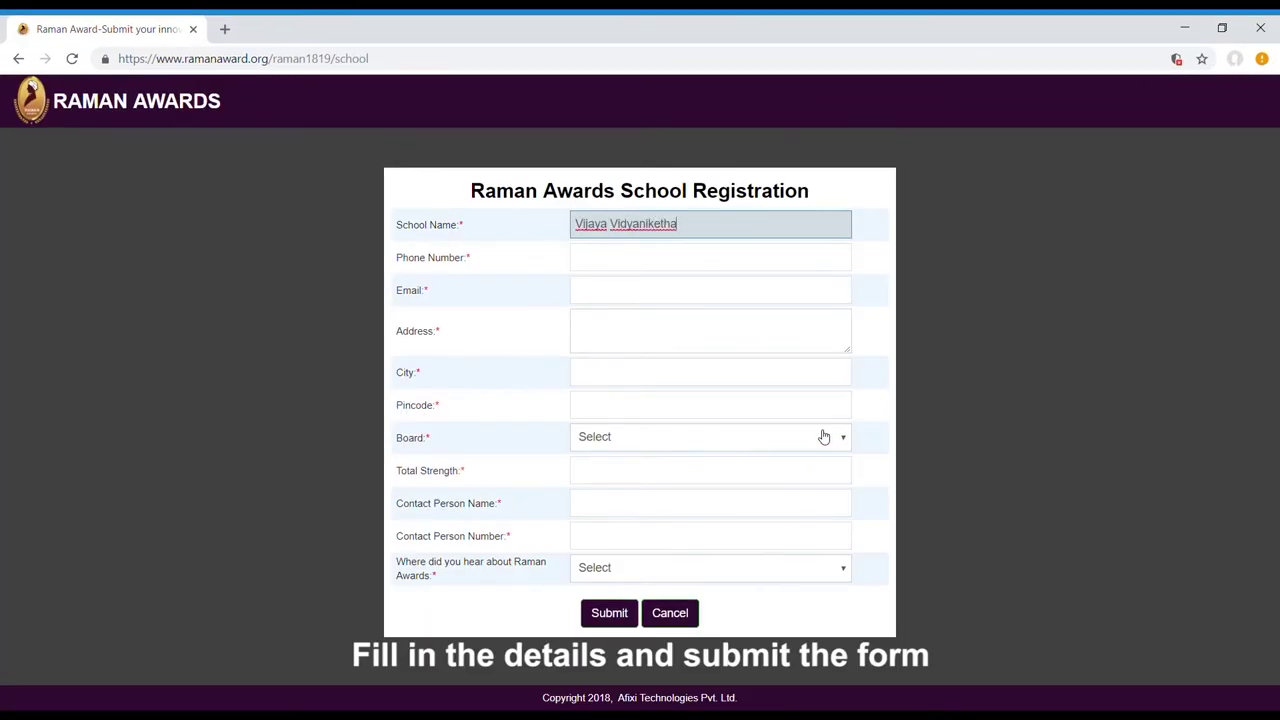
pyautogui.press('Tab')
pyautogui.press('Tab')
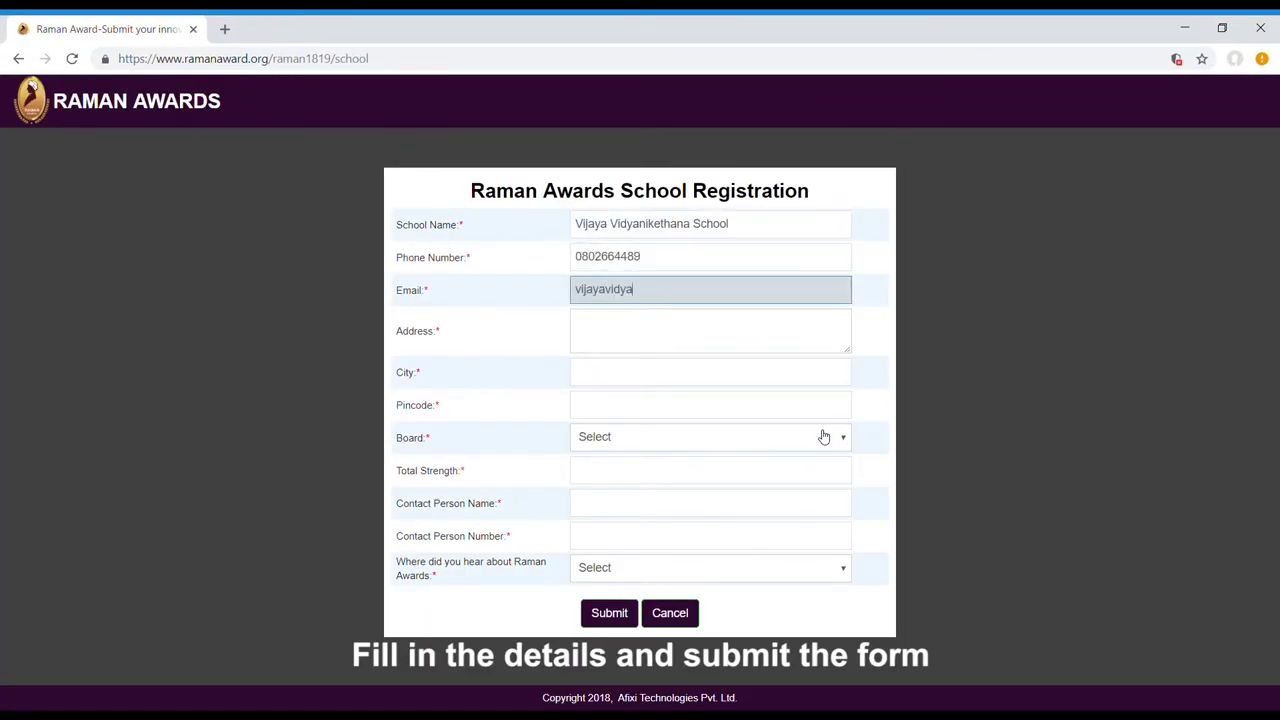
pyautogui.click(707, 337)
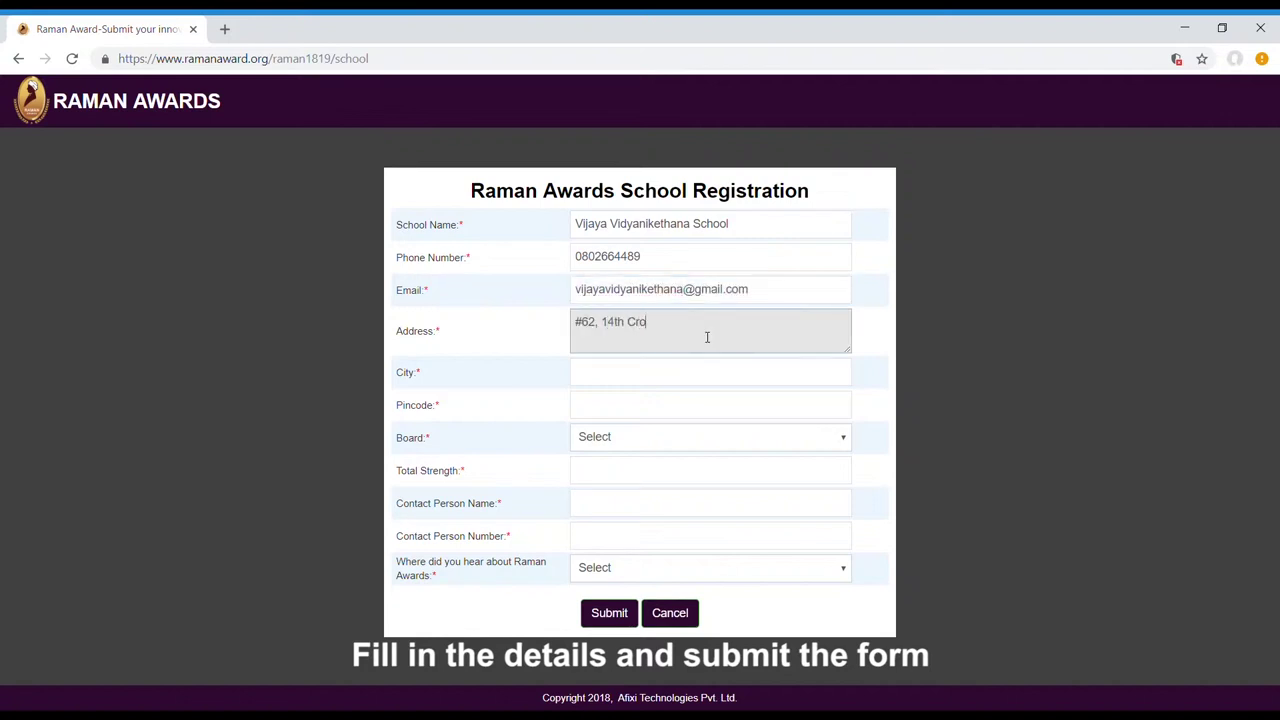
pyautogui.press('Tab')
pyautogui.write('Turuvekere')
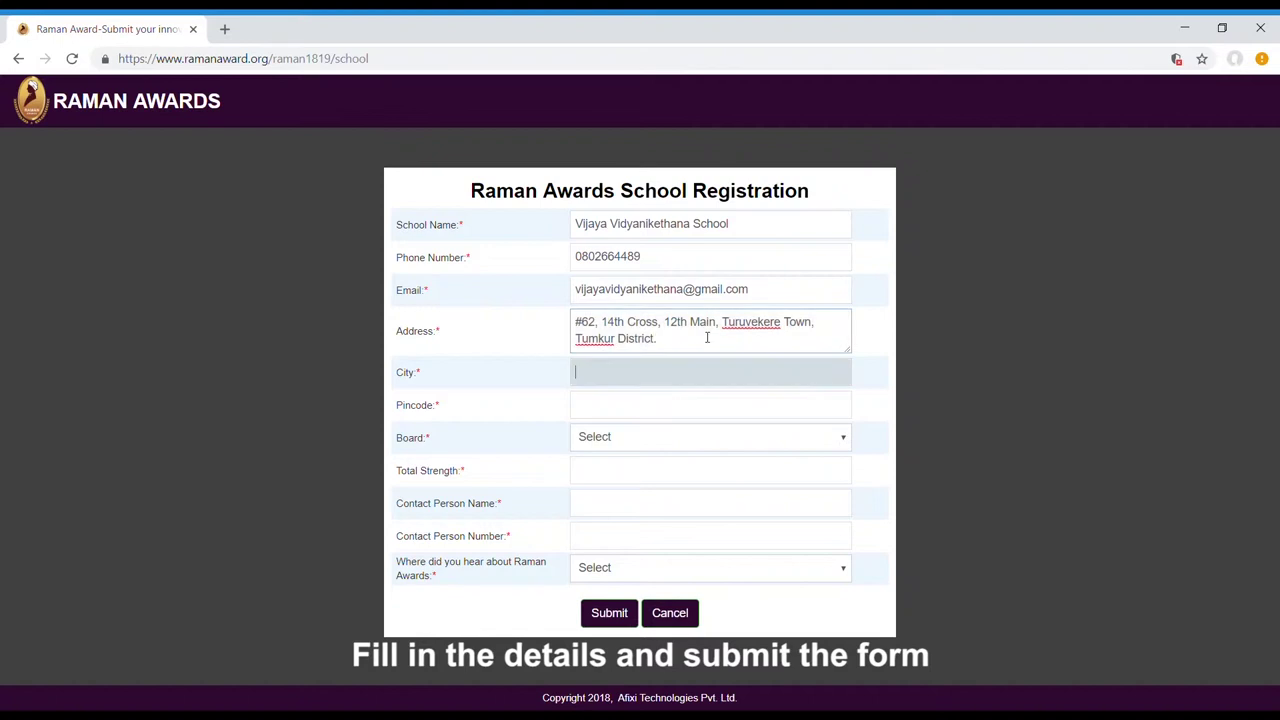
pyautogui.press('Tab')
pyautogui.write('572227')
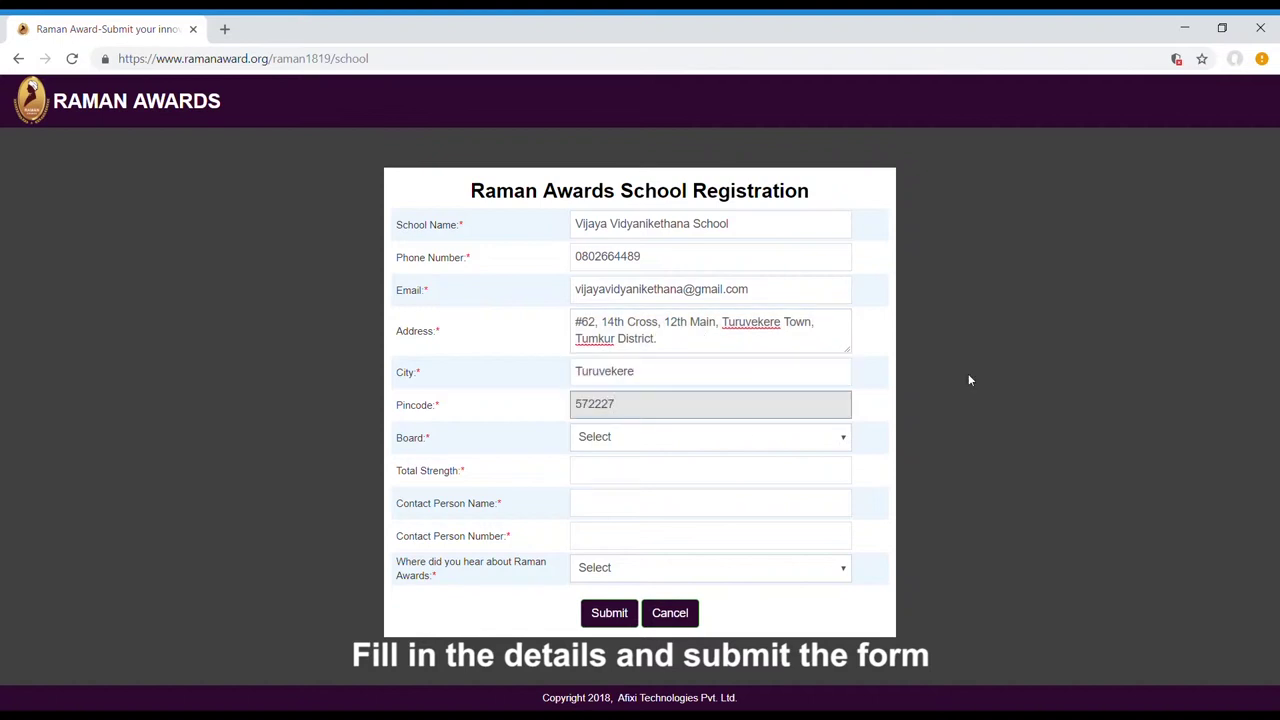
# Choose State Board, strength 500, the contact person's name and number, and Others; submit
pyautogui.press('Tab')
pyautogui.press('s')
pyautogui.press('Tab')
pyautogui.write('500')
pyautogui.press('Tab')
pyautogui.write('Vasanthkumar S')
pyautogui.press('Tab')
pyautogui.write('984517')
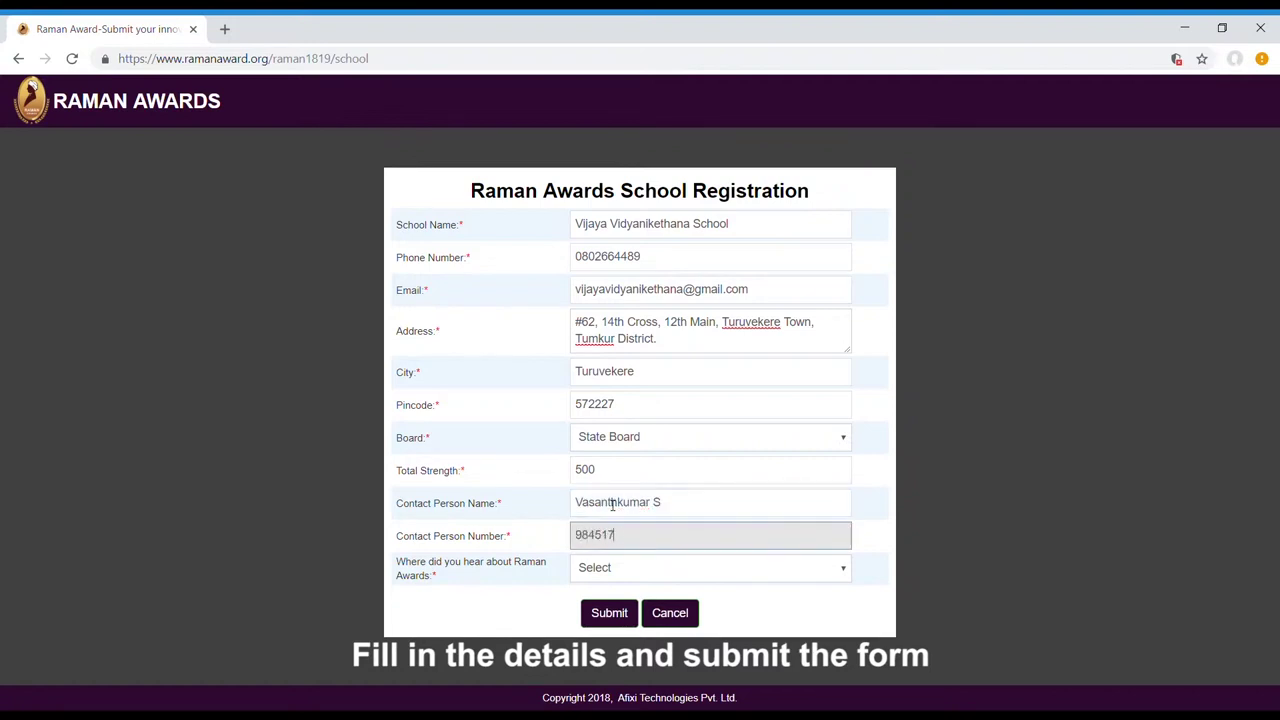
pyautogui.press('Tab')
pyautogui.press('o')
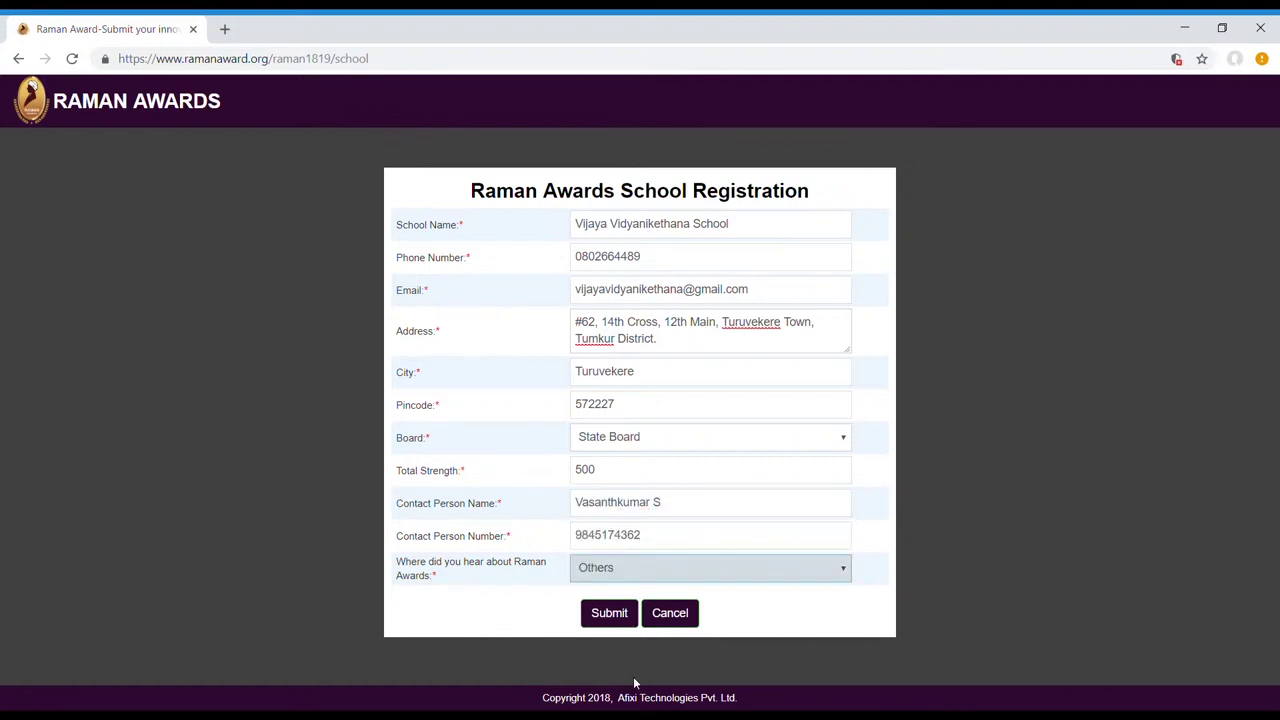
pyautogui.click(620, 614)
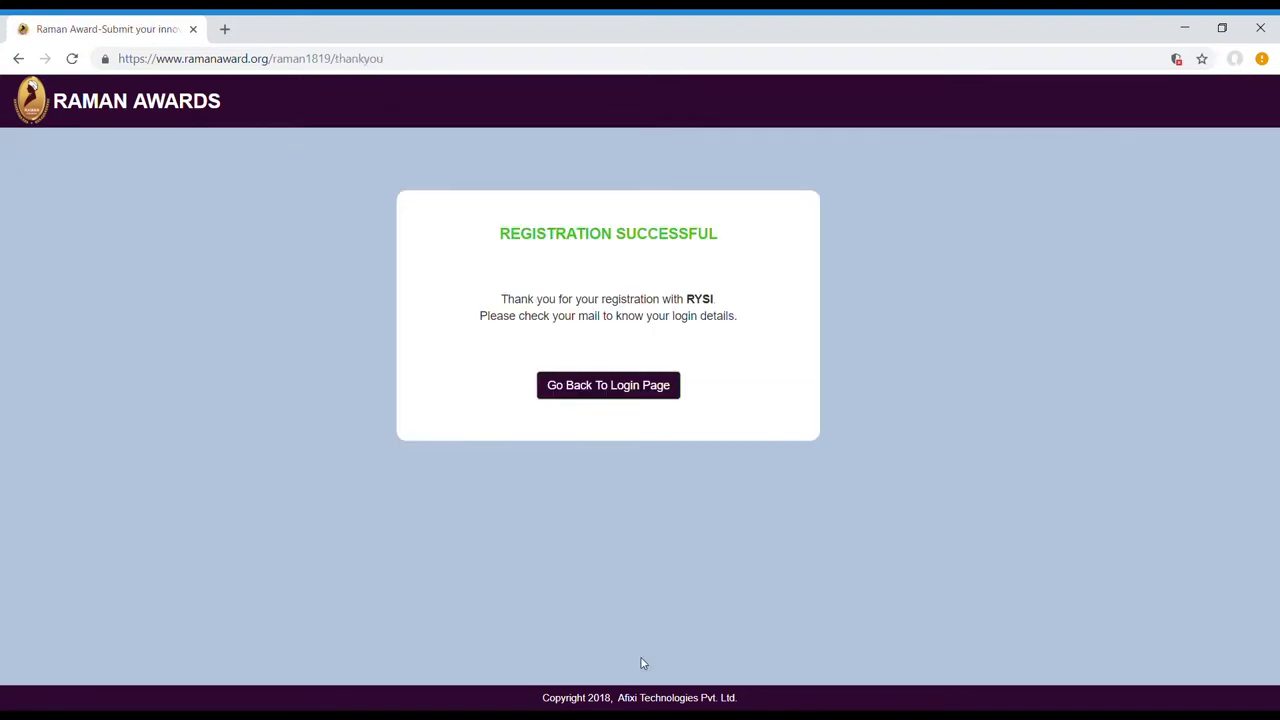
pyautogui.click(640, 390)
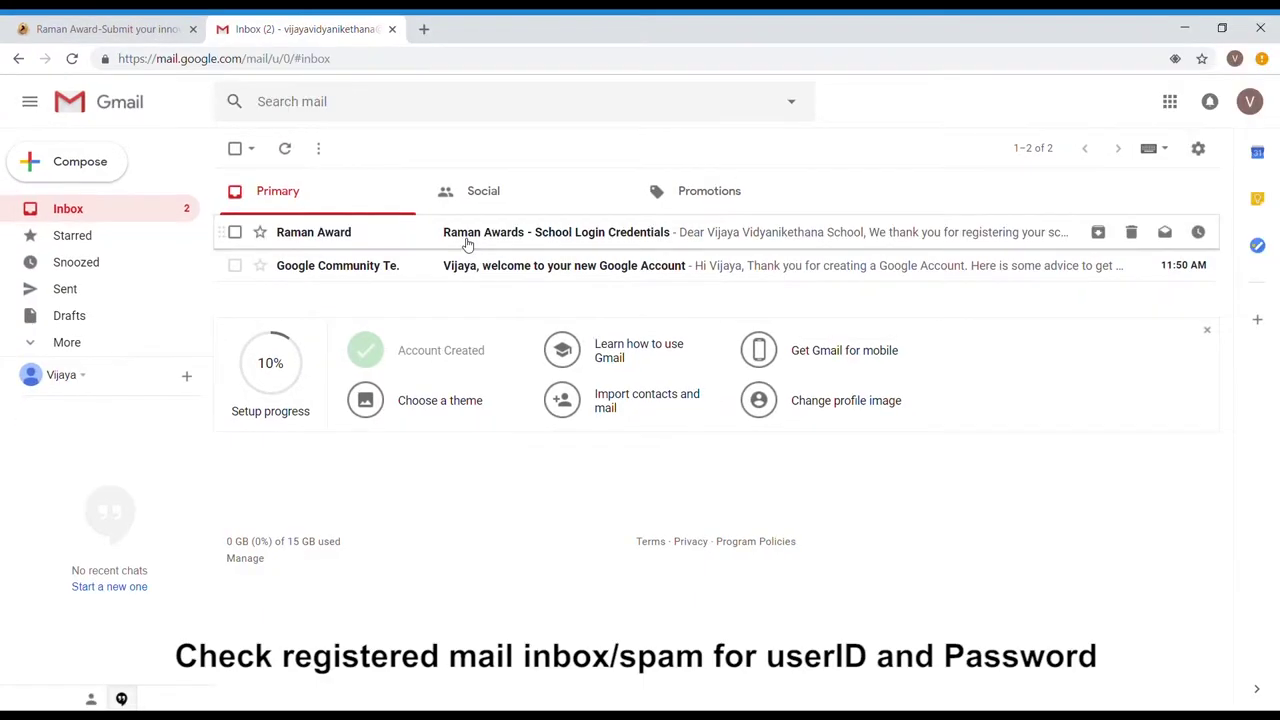
# Open the School Login Credentials email and scroll to the username and password
pyautogui.click(467, 238)
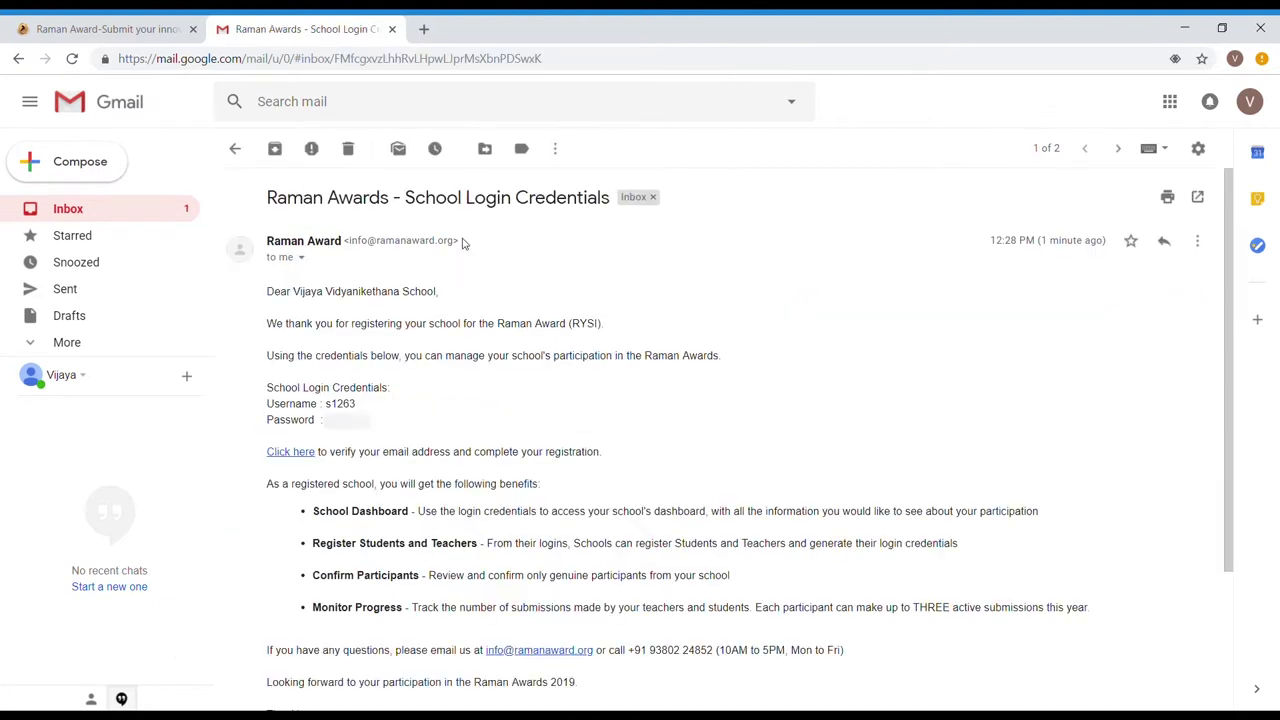
pyautogui.scroll(-2, 463, 410)
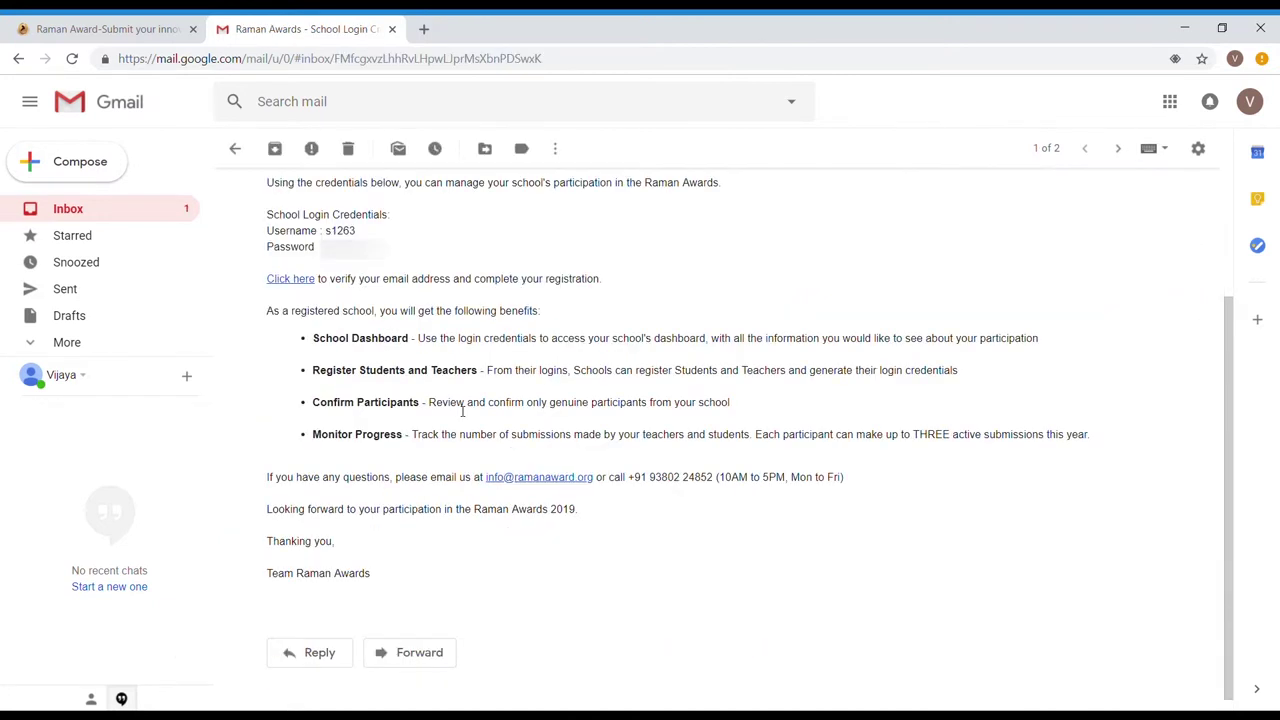
# Verify the account via the email link and paste the school username into the login form
pyautogui.click(313, 286)
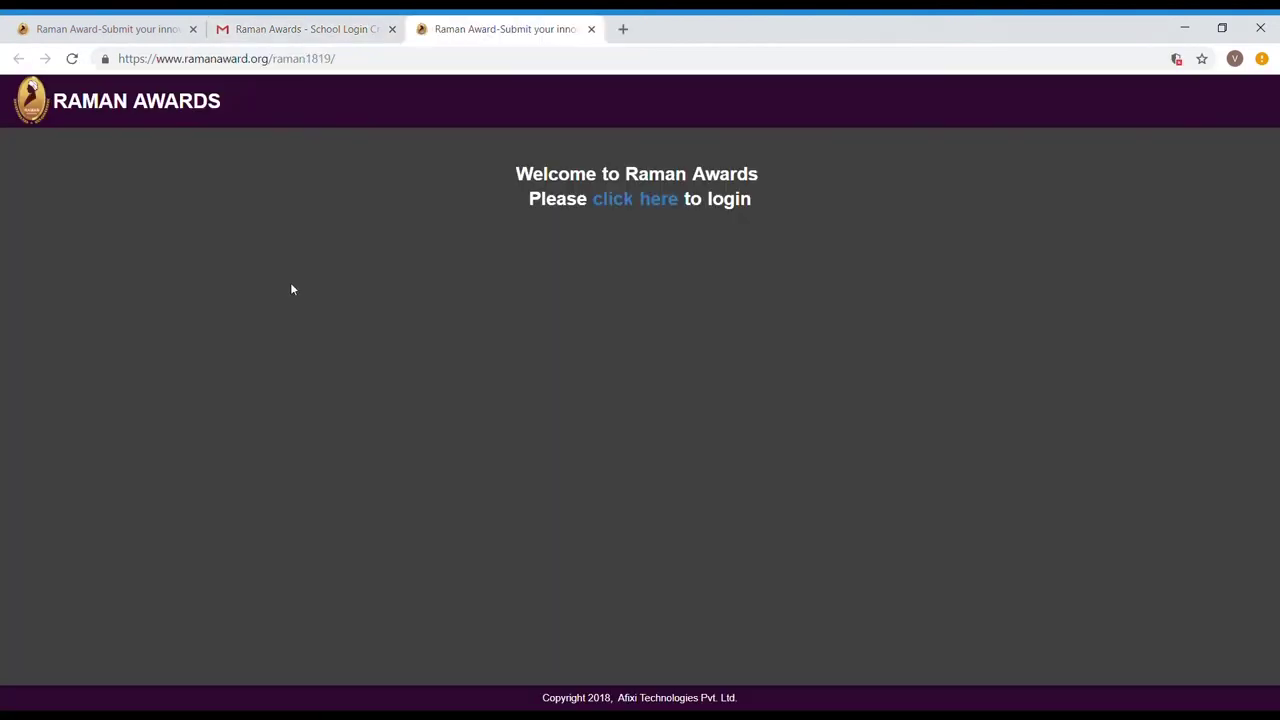
pyautogui.click(642, 203)
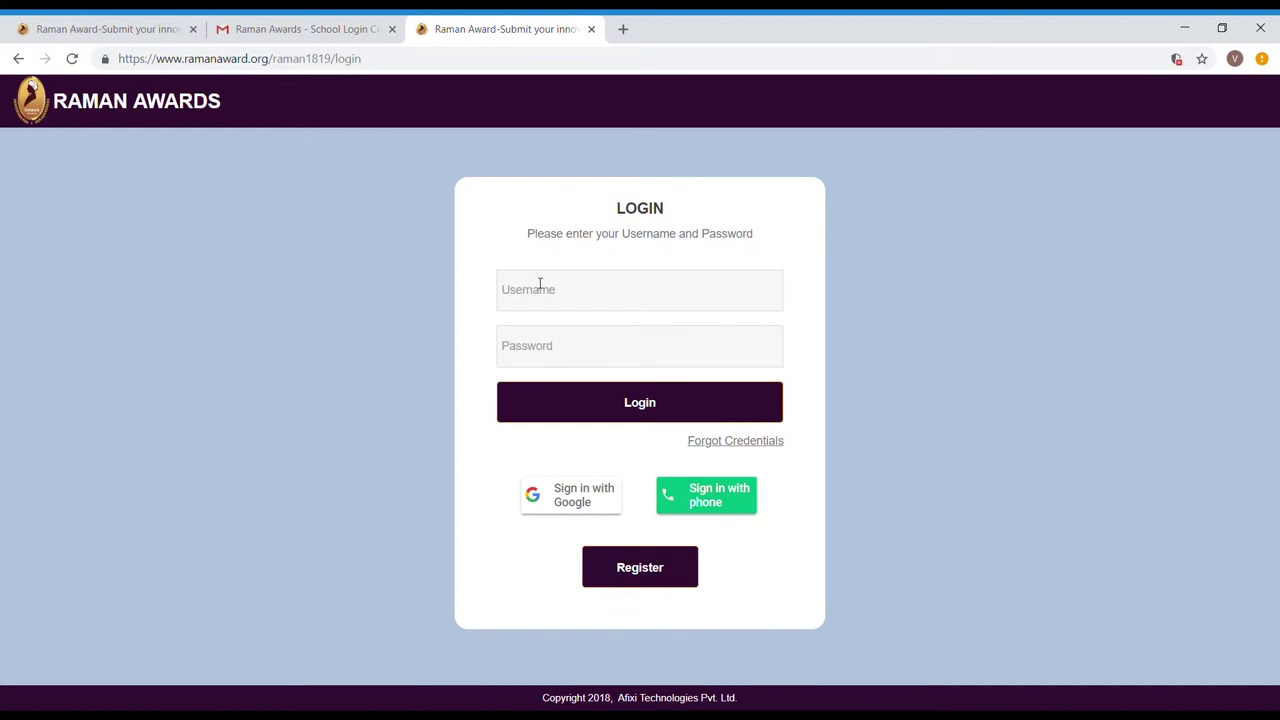
pyautogui.click(533, 296)
pyautogui.click(330, 29)
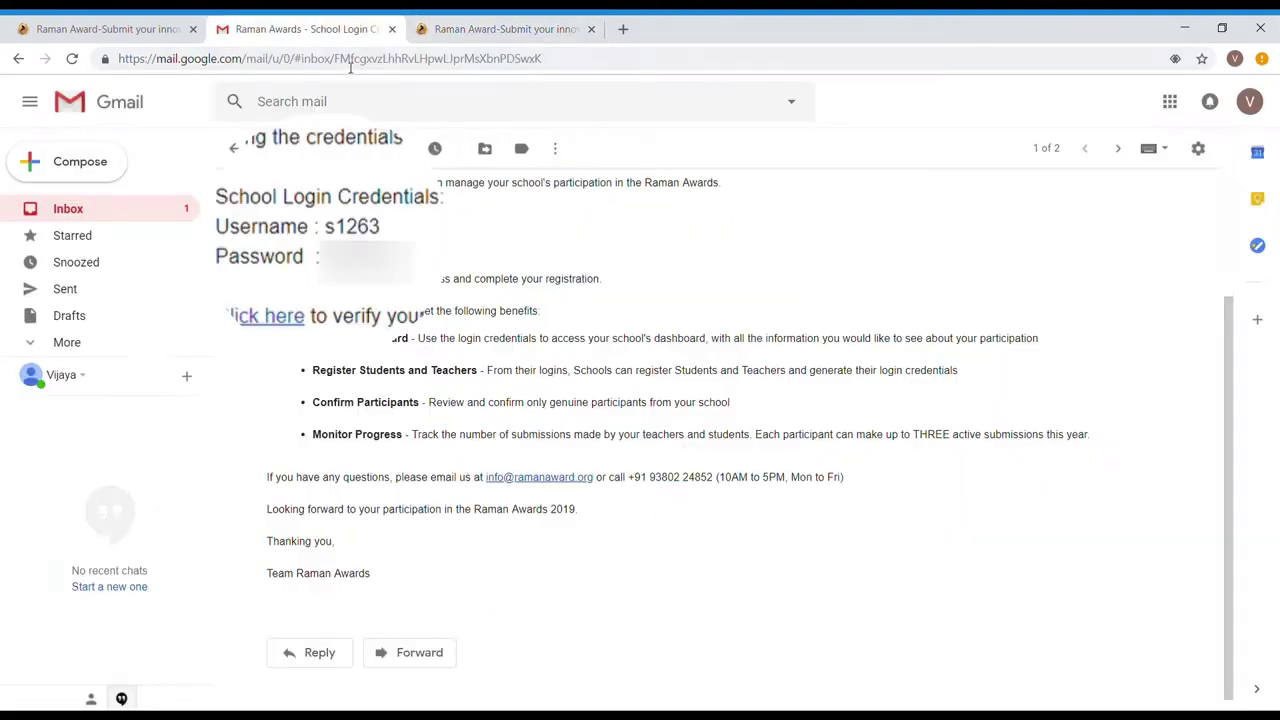
pyautogui.doubleClick(361, 230)
pyautogui.hotkey('ctrl', 'c')
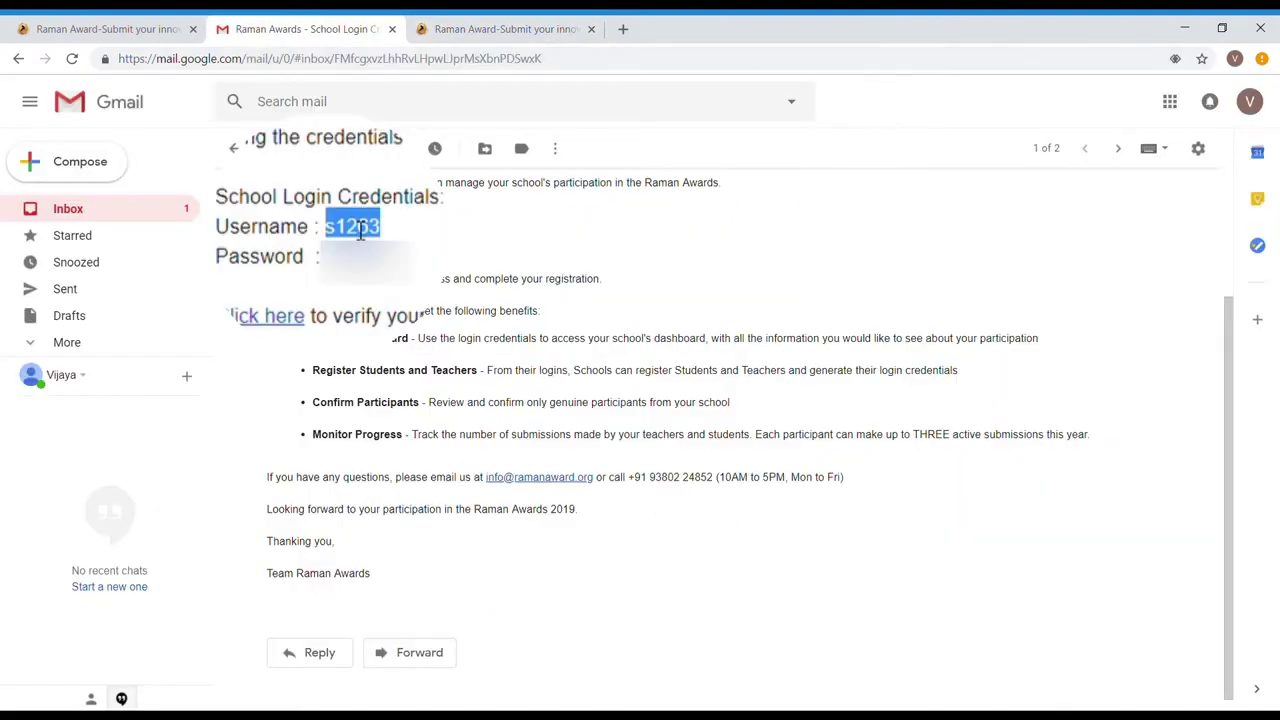
pyautogui.click(459, 22)
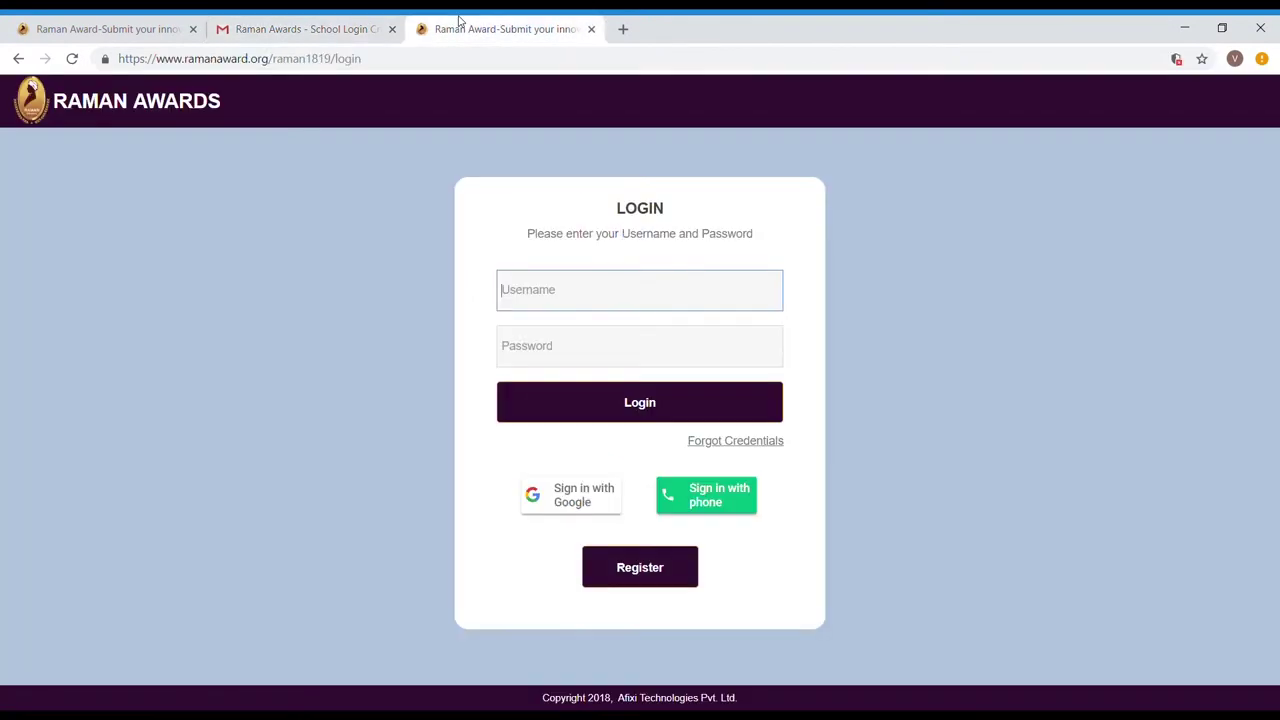
pyautogui.hotkey('ctrl', 'v')
# Paste the school password from the email and log in to the school account
pyautogui.click(351, 18)
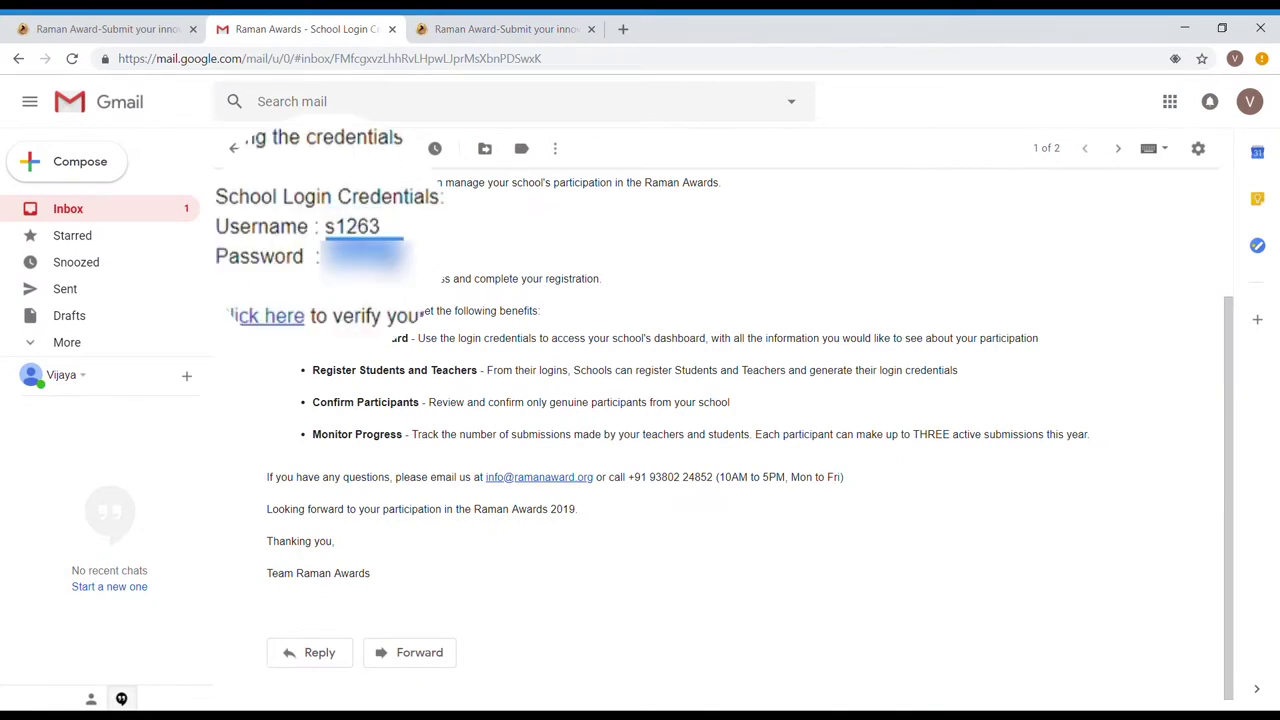
pyautogui.click(459, 20)
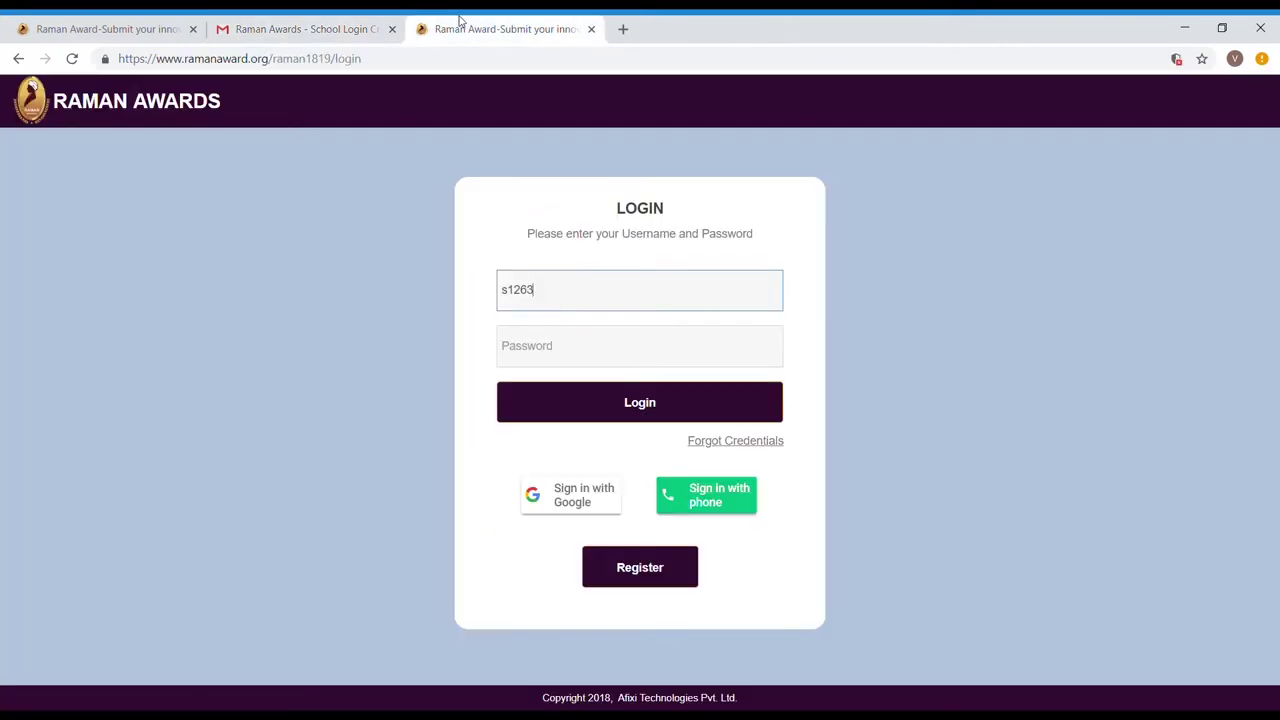
pyautogui.click(532, 333)
pyautogui.hotkey('ctrl', 'v')
pyautogui.click(559, 410)
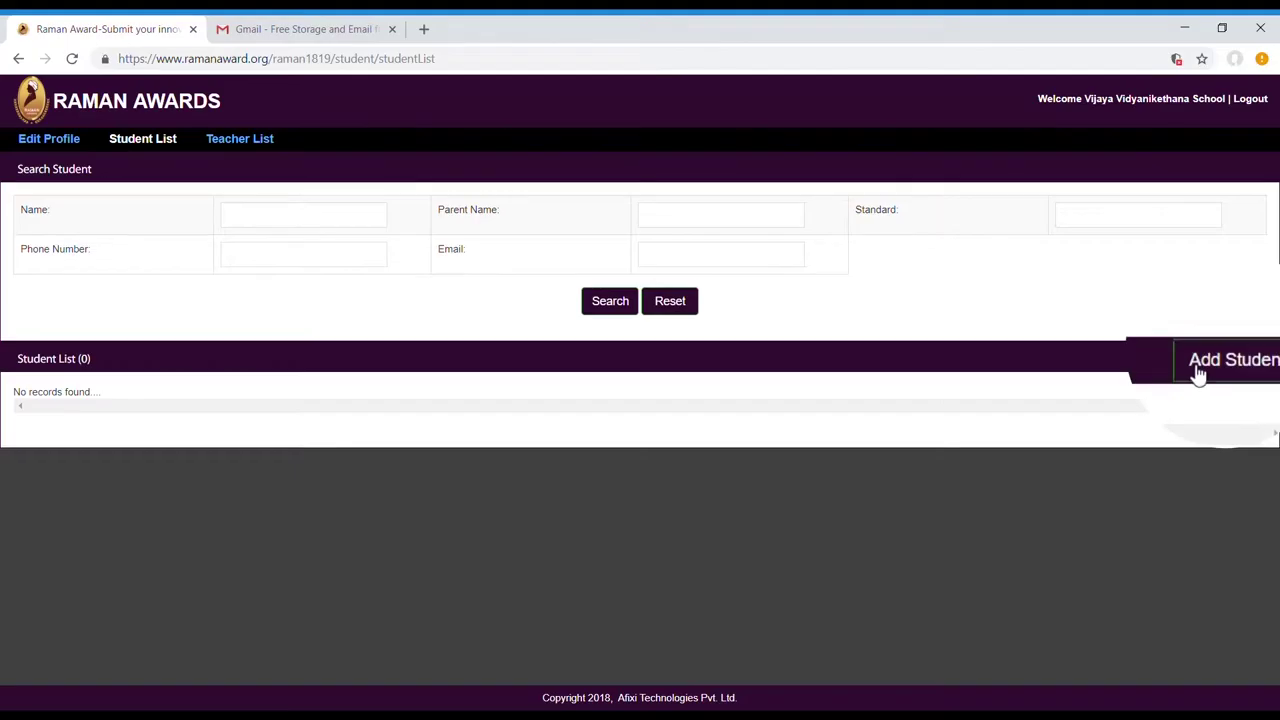
# Add a student with her name, age 13, gender Female, standard 8 and a mobile number
pyautogui.click(1198, 365)
pyautogui.write('Suma')
pyautogui.press('Tab')
pyautogui.write('13')
pyautogui.click(620, 304)
pyautogui.write('8')
pyautogui.press('Tab')
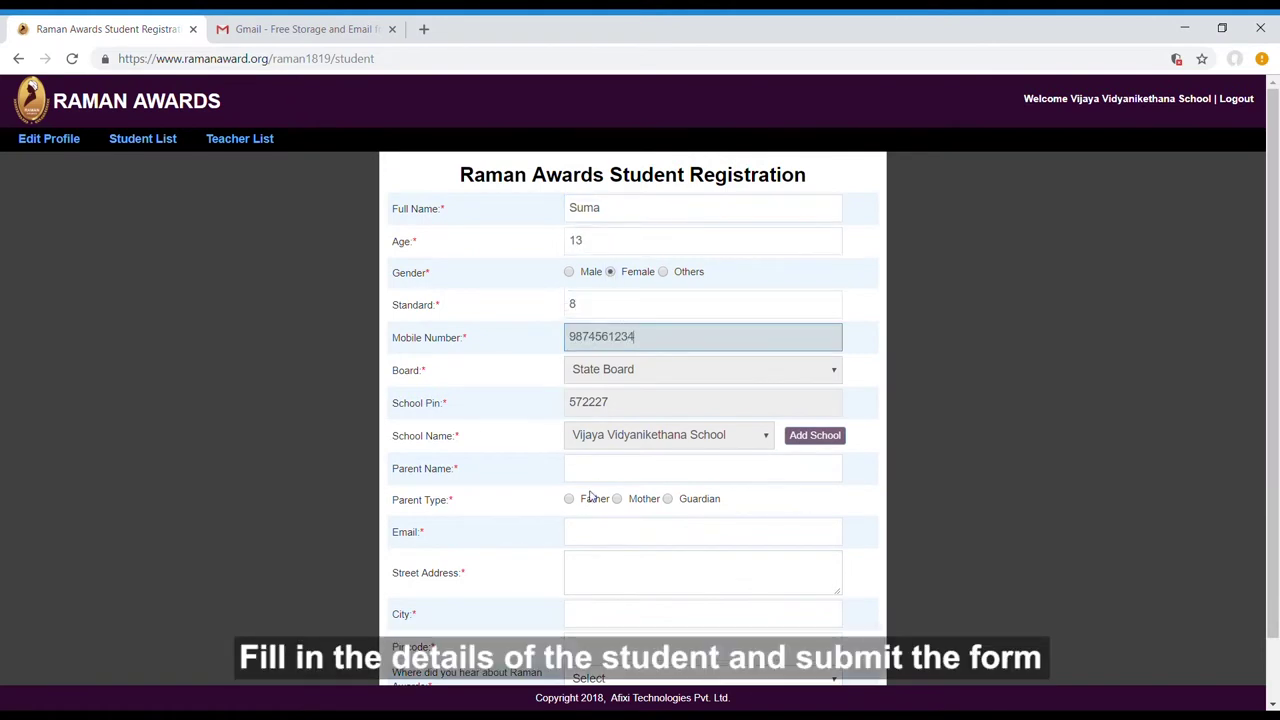
# Enter the parent's name, set the relation to Mother, and add her email and street address
pyautogui.click(608, 470)
pyautogui.write('Harshitha S')
pyautogui.click(616, 498)
pyautogui.click(621, 543)
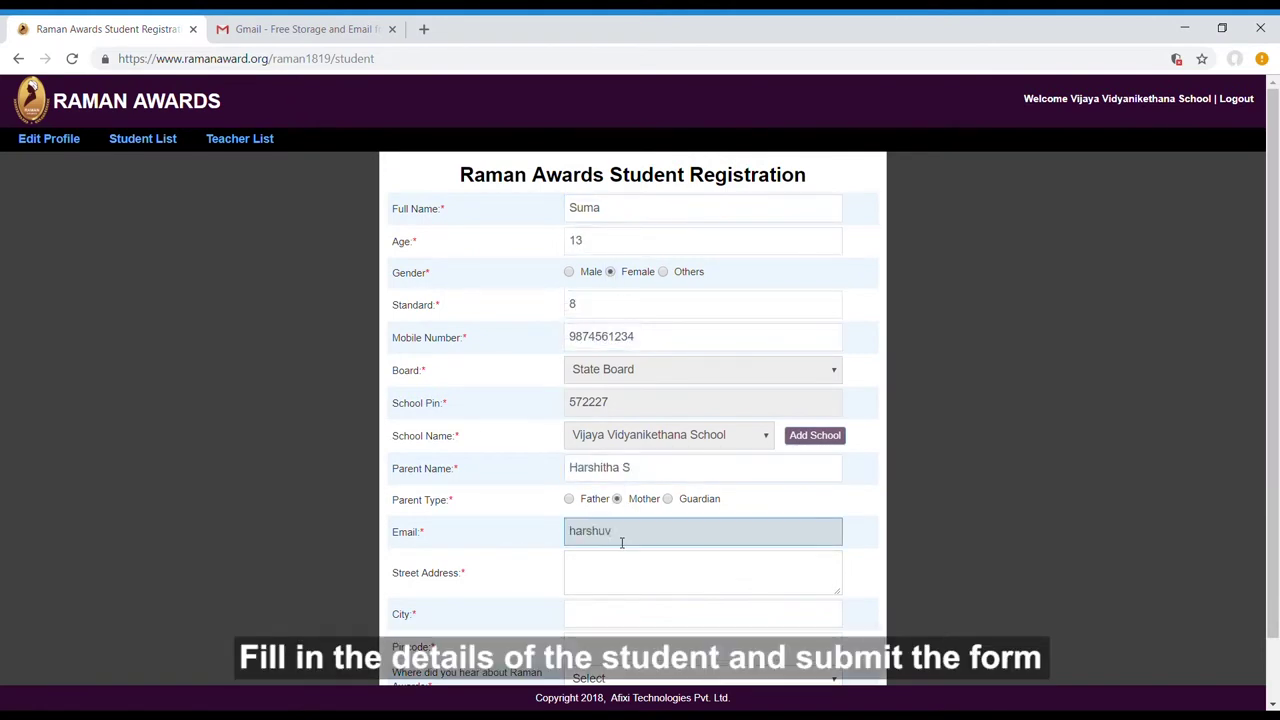
pyautogui.click(642, 576)
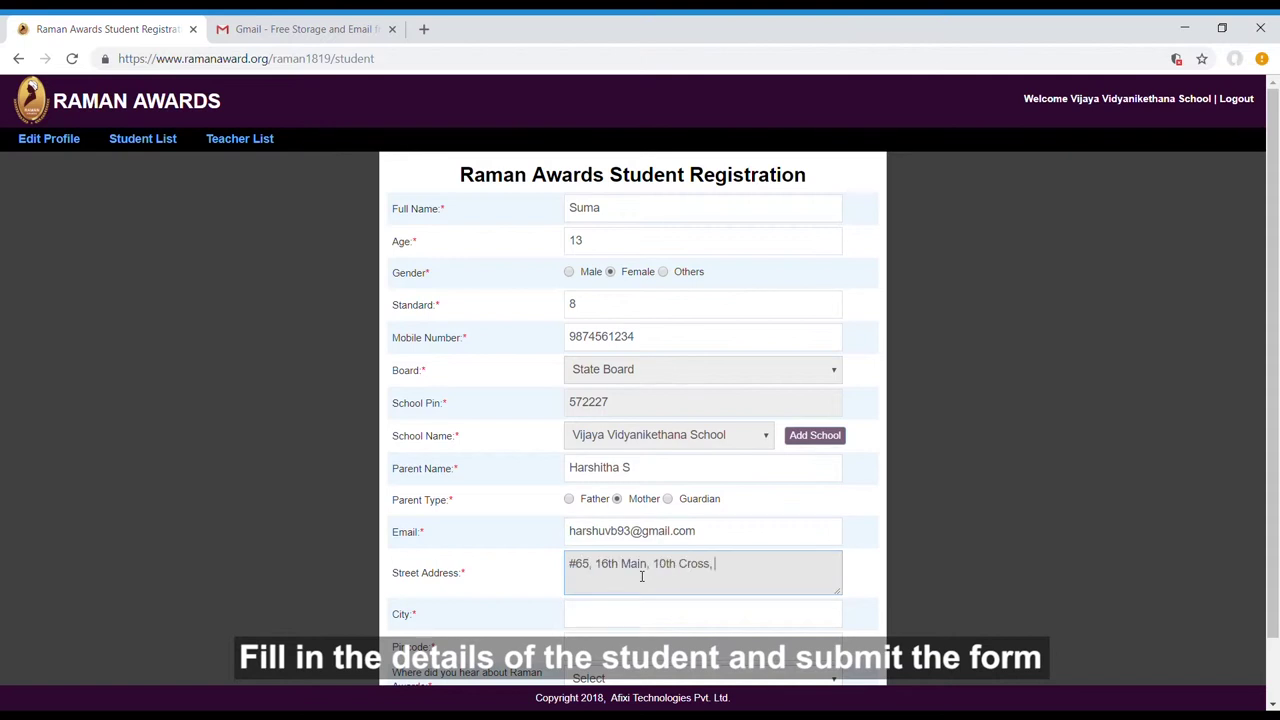
# Fill in city Bangalore and the pincode, then submit the student registration
pyautogui.scroll(-1, 642, 576)
pyautogui.write('560010')
pyautogui.click(674, 551)
pyautogui.write('Bangalore')
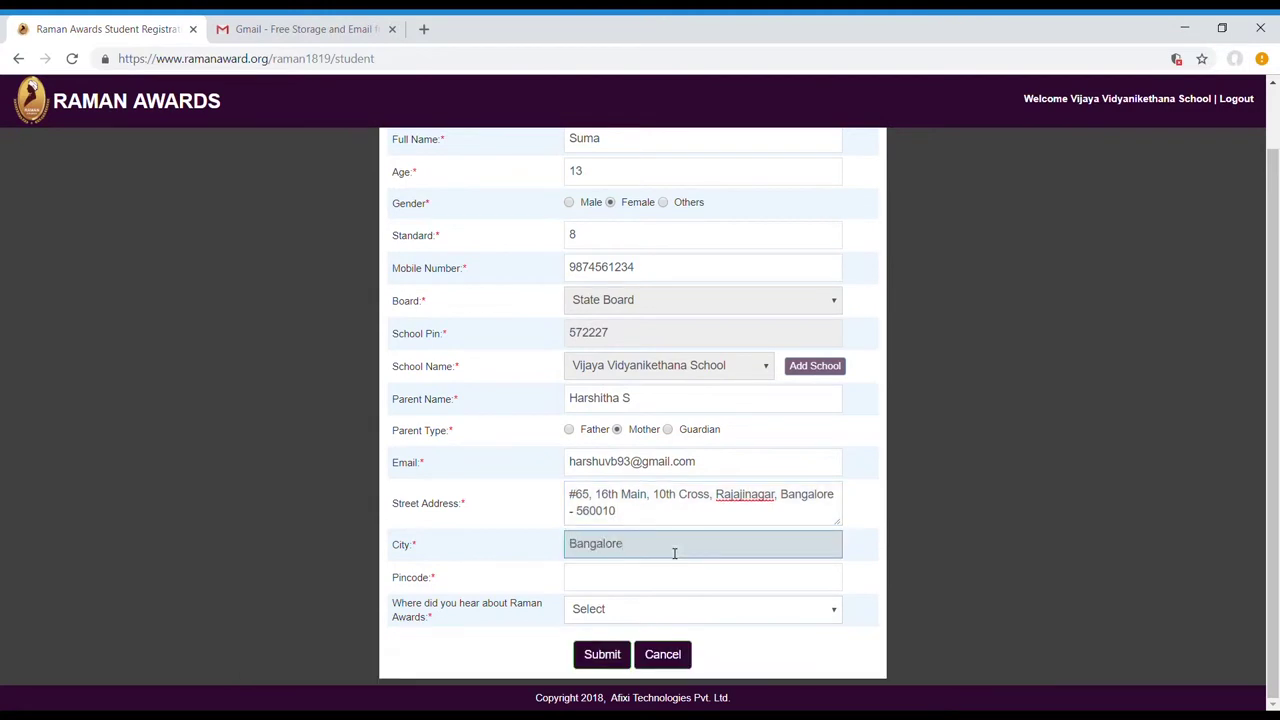
pyautogui.press('Tab')
pyautogui.write('560010')
pyautogui.press('Tab')
pyautogui.click(600, 662)
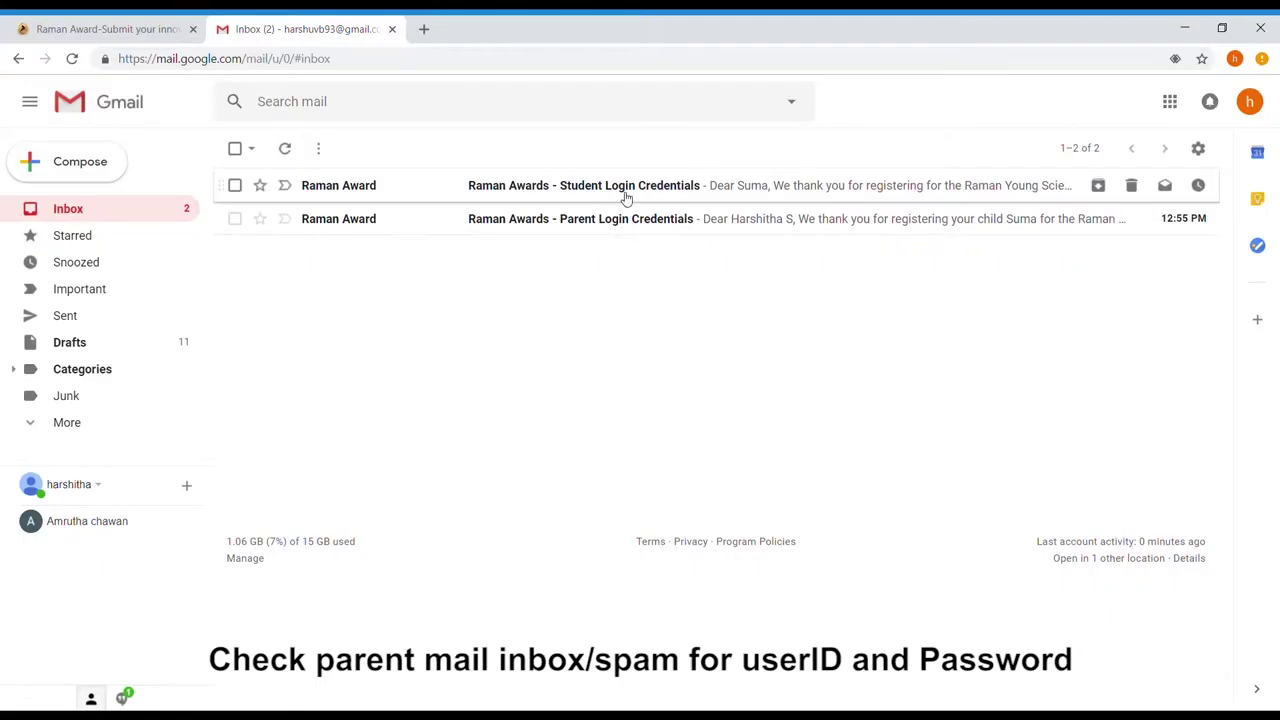
# Open the Student Login Credentials email and select the student's username
pyautogui.click(626, 197)
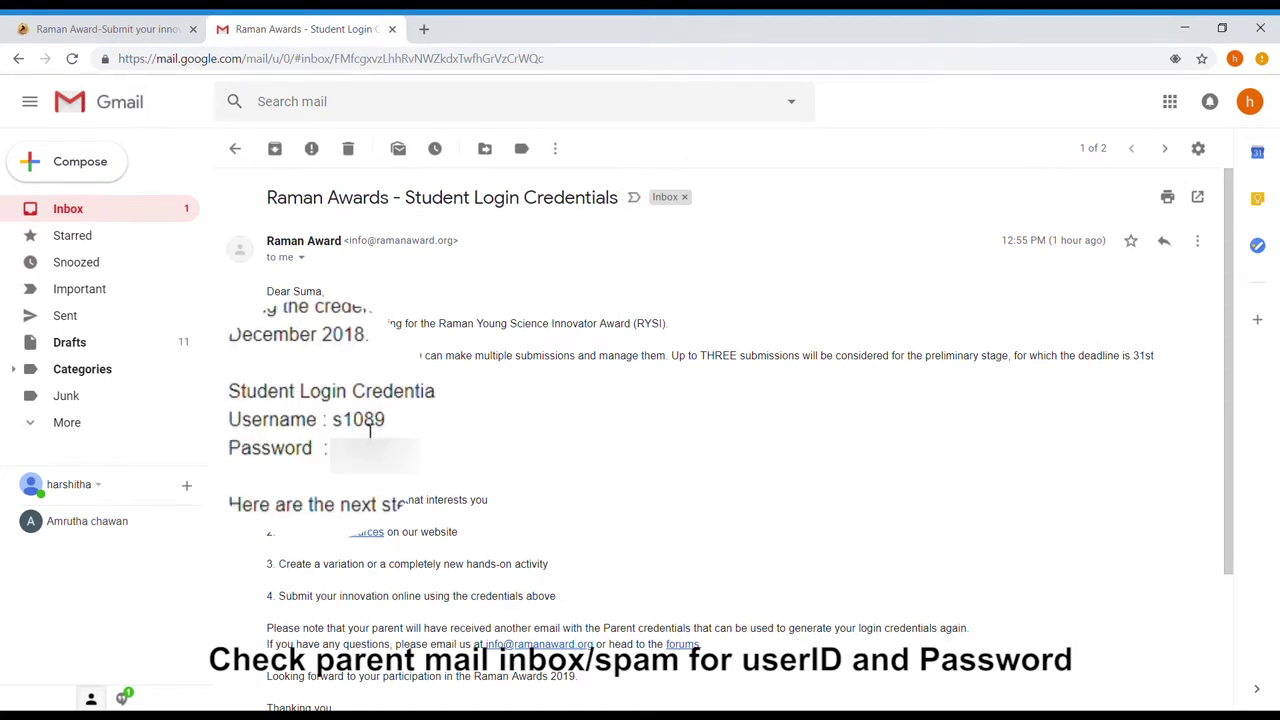
pyautogui.moveTo(336, 424); pyautogui.dragTo(392, 426)
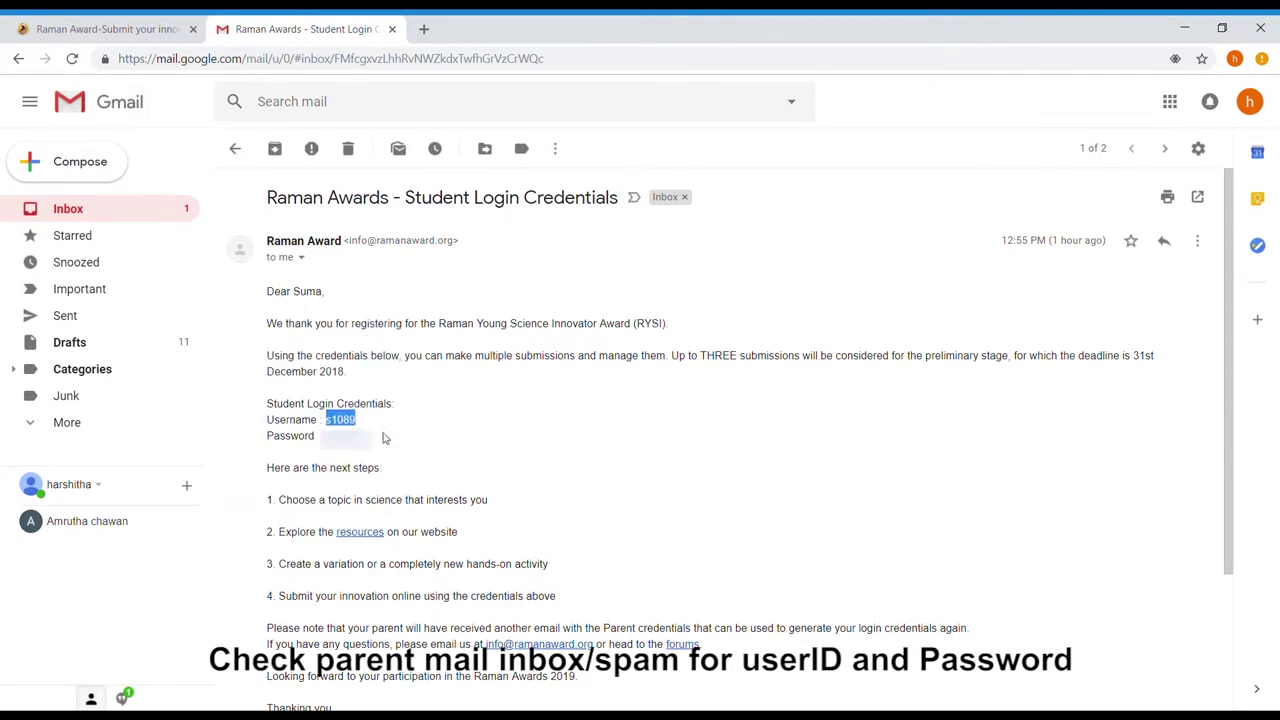
# Log in as the student using the username and password copied from the credentials email
pyautogui.click(152, 22)
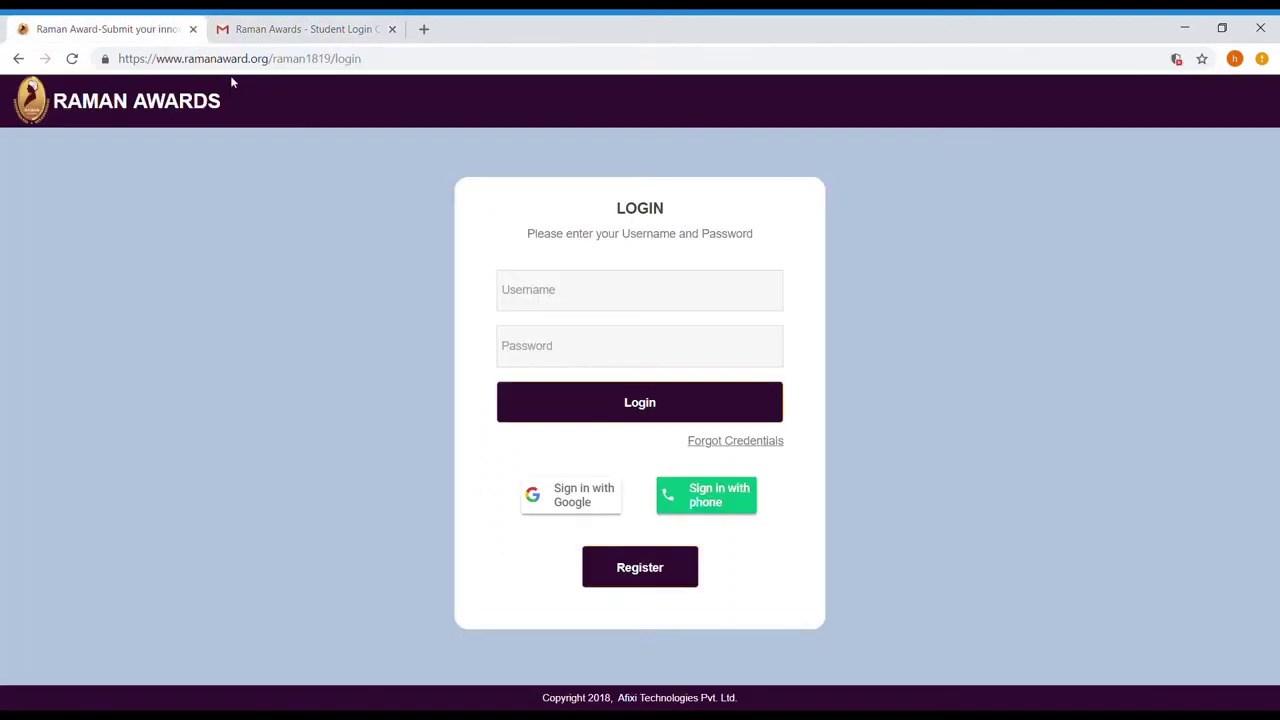
pyautogui.click(531, 289)
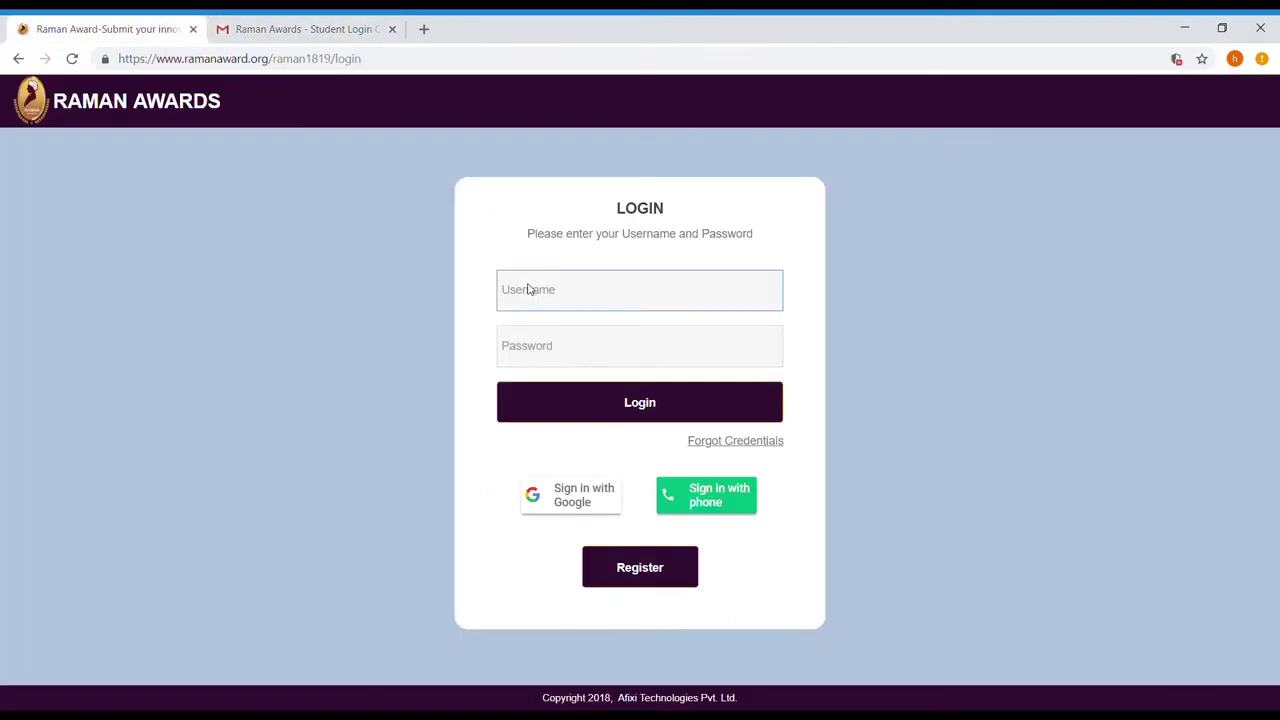
pyautogui.write('s1089')
pyautogui.click(295, 26)
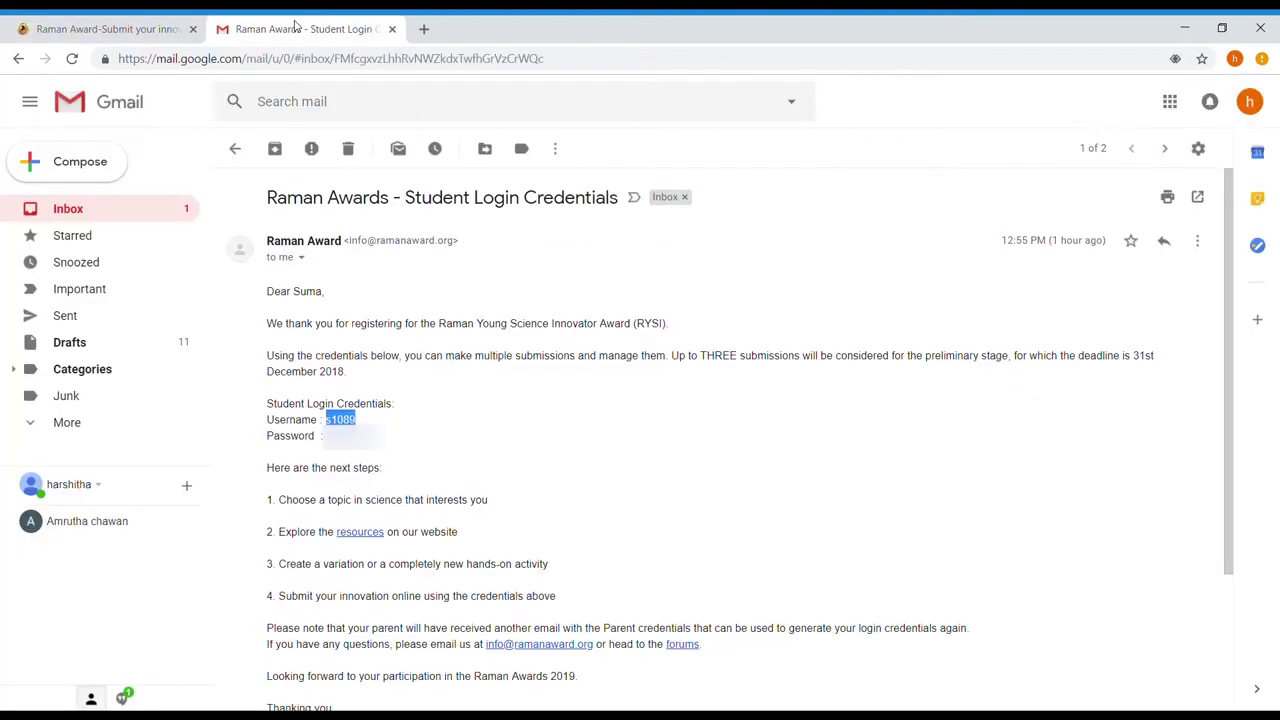
pyautogui.moveTo(322, 436); pyautogui.dragTo(380, 436)
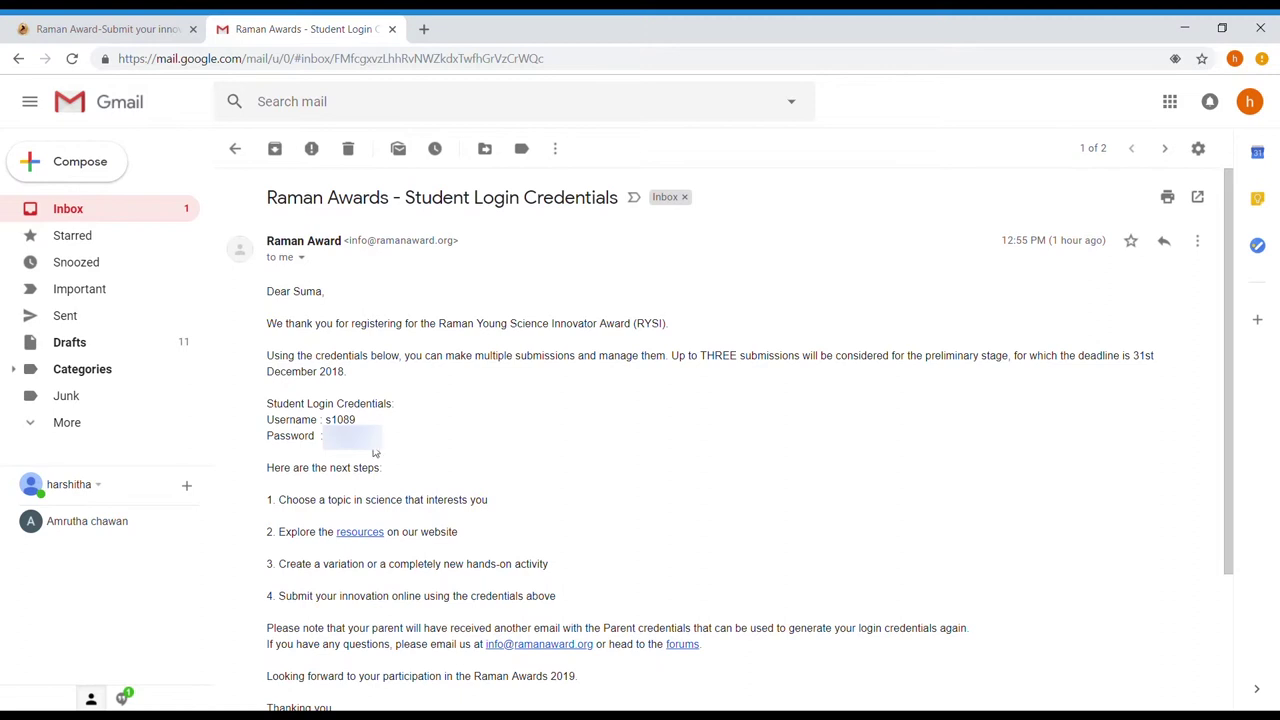
pyautogui.click(160, 22)
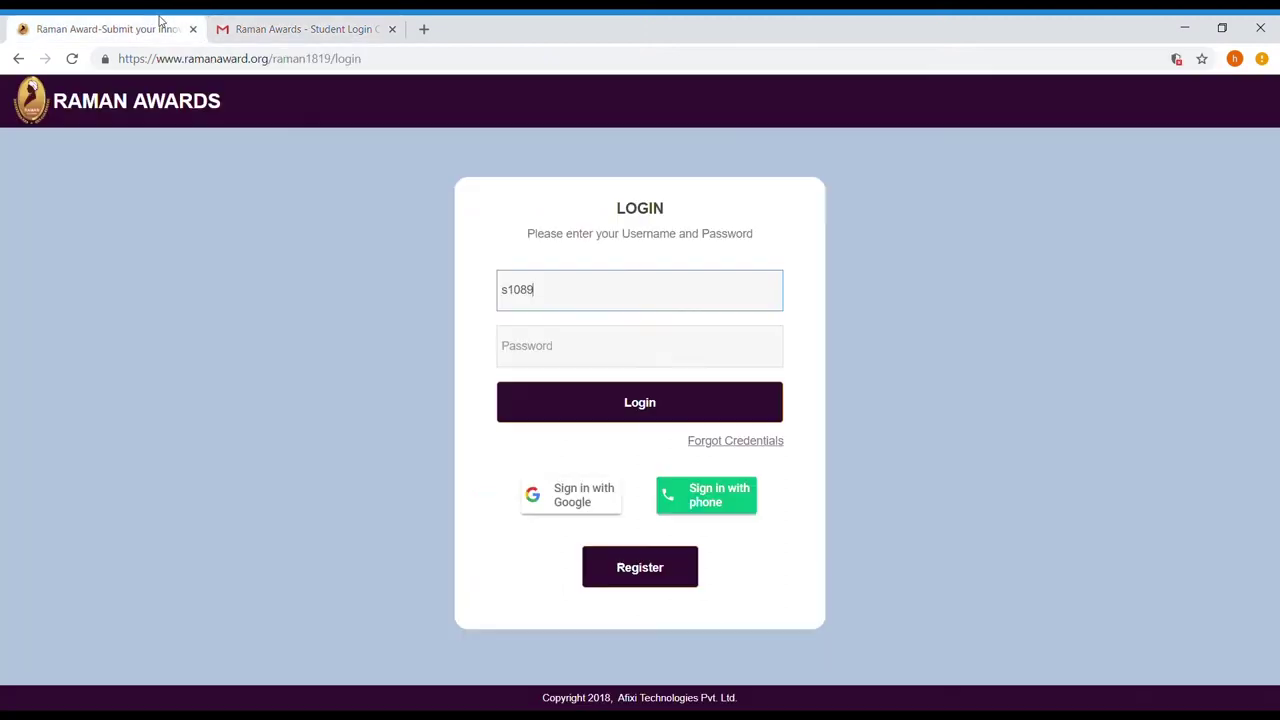
pyautogui.click(528, 344)
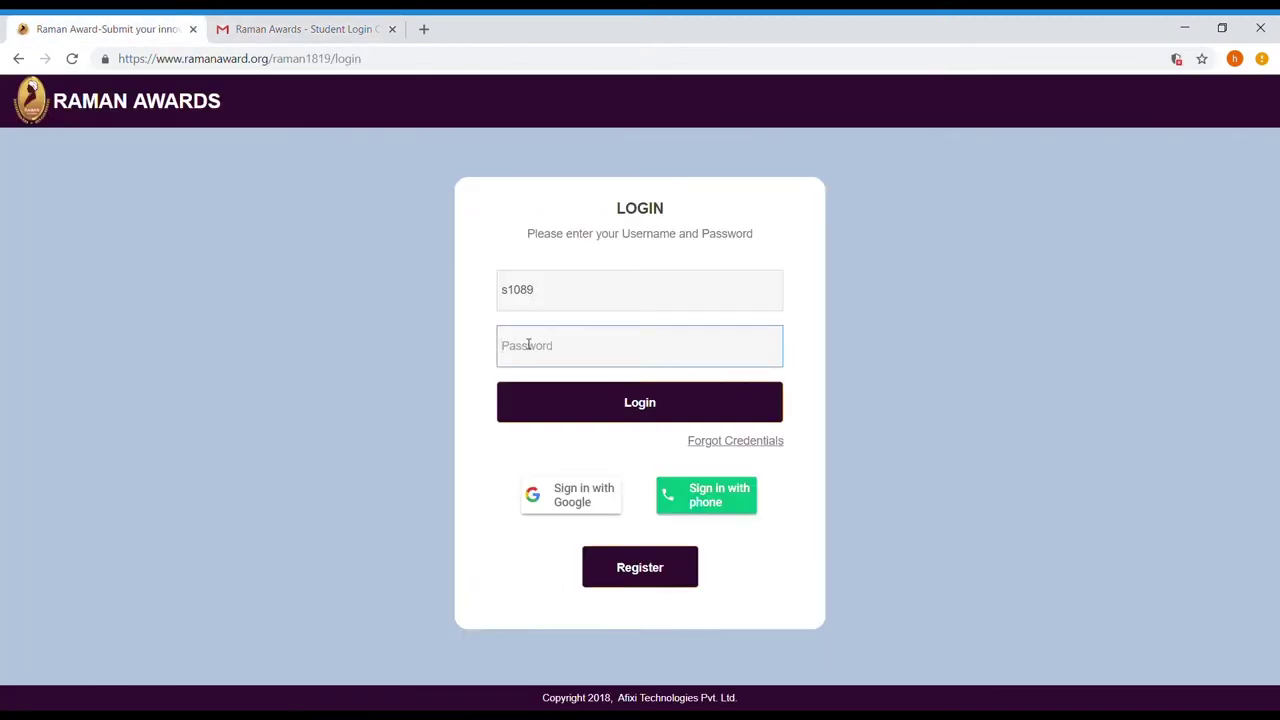
pyautogui.hotkey('ctrl', 'v')
pyautogui.click(565, 404)
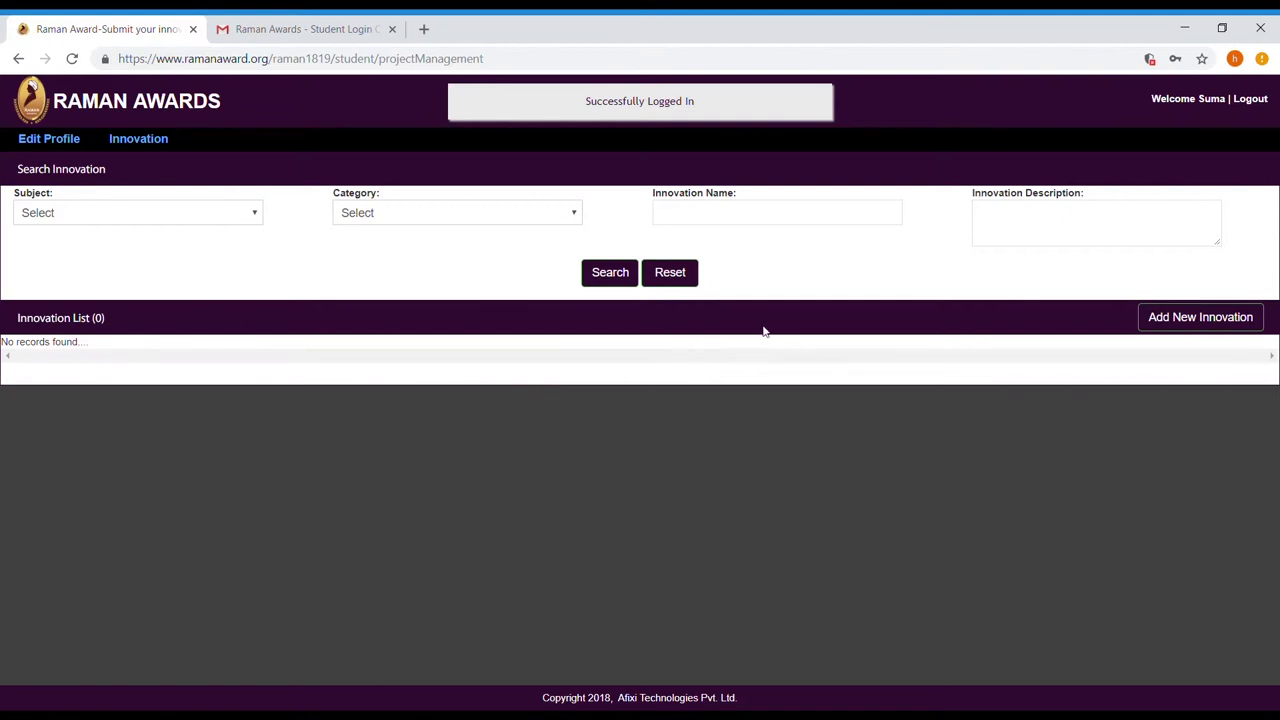
# Add a new innovation with subject Physics and category Electricity and Magnetism, then proceed
pyautogui.click(1186, 326)
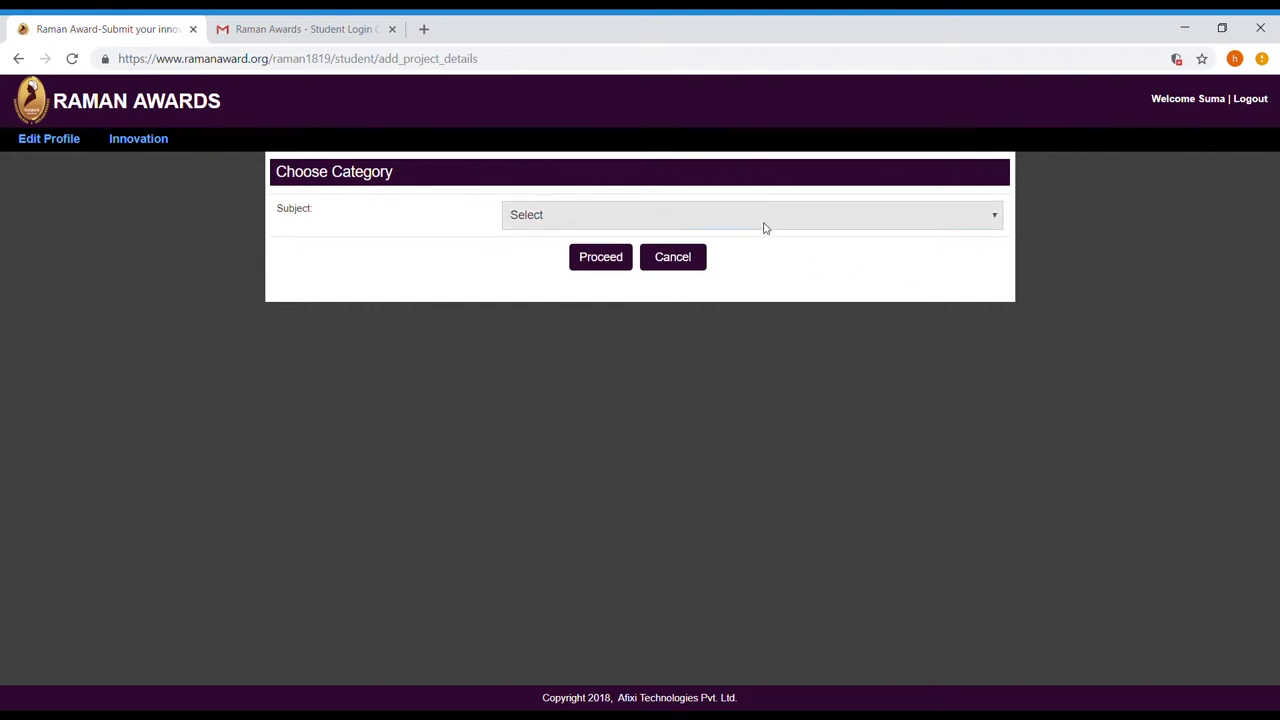
pyautogui.click(649, 307)
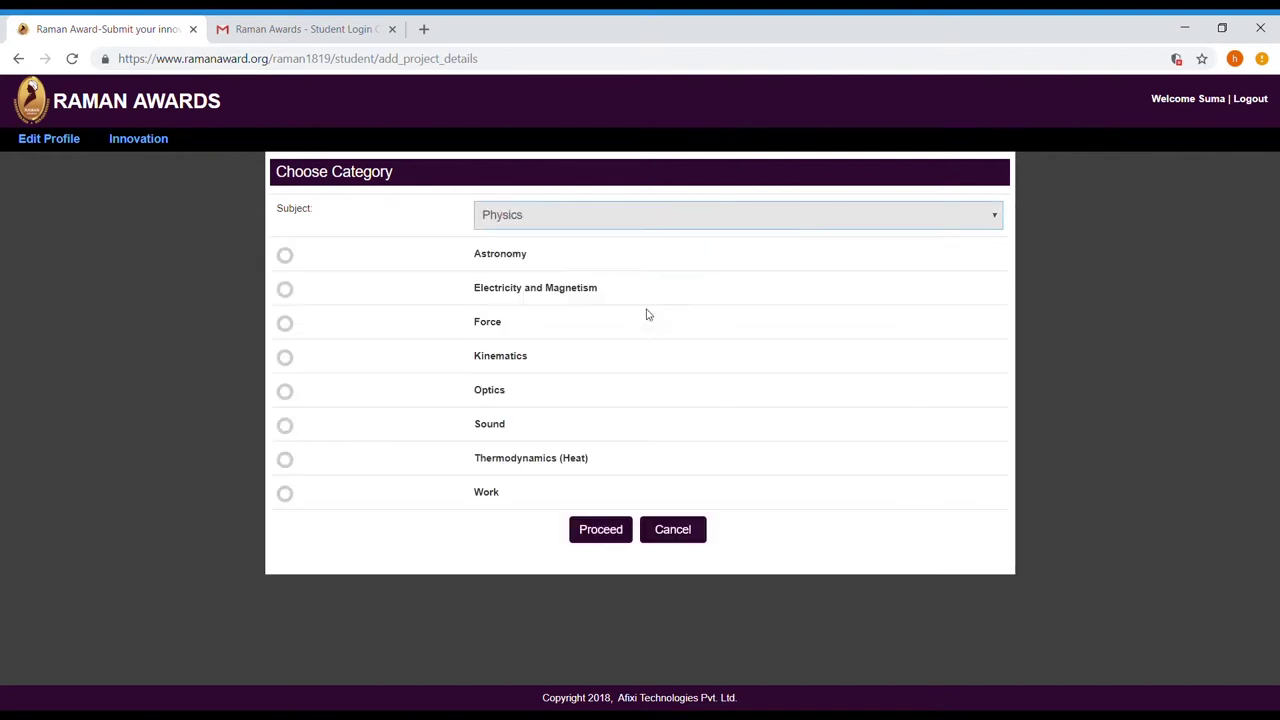
pyautogui.click(284, 290)
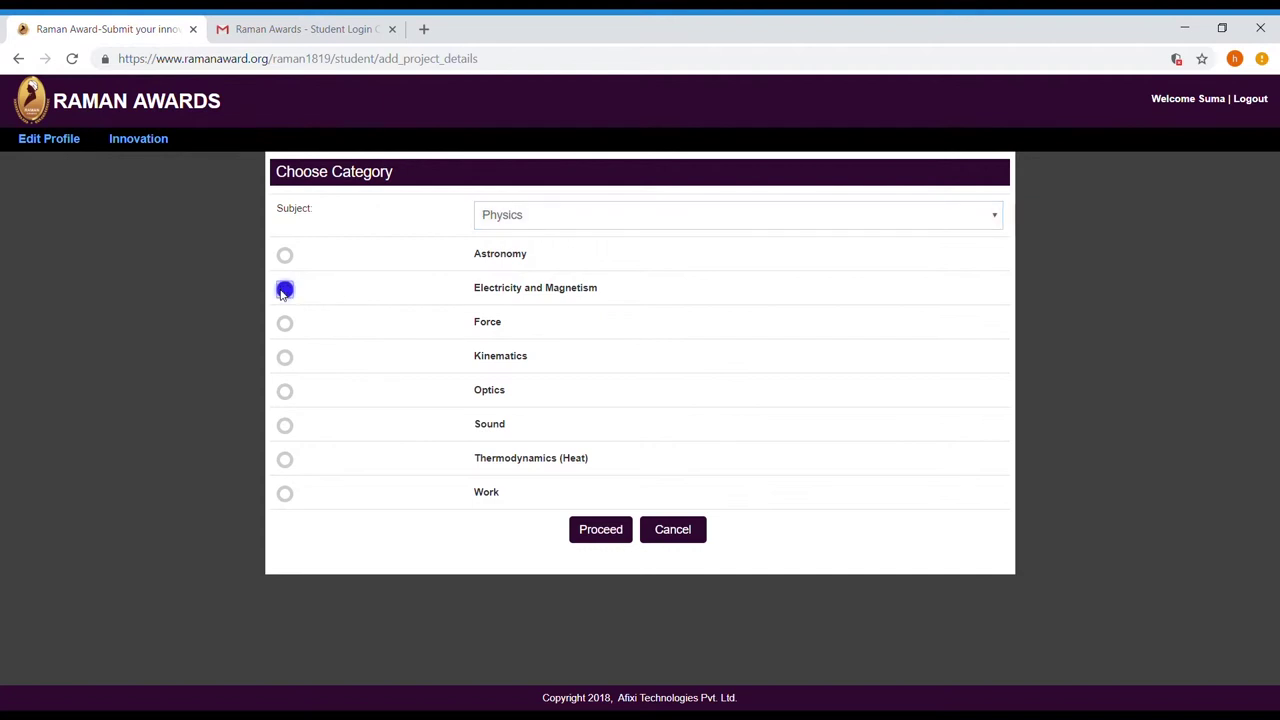
pyautogui.click(605, 531)
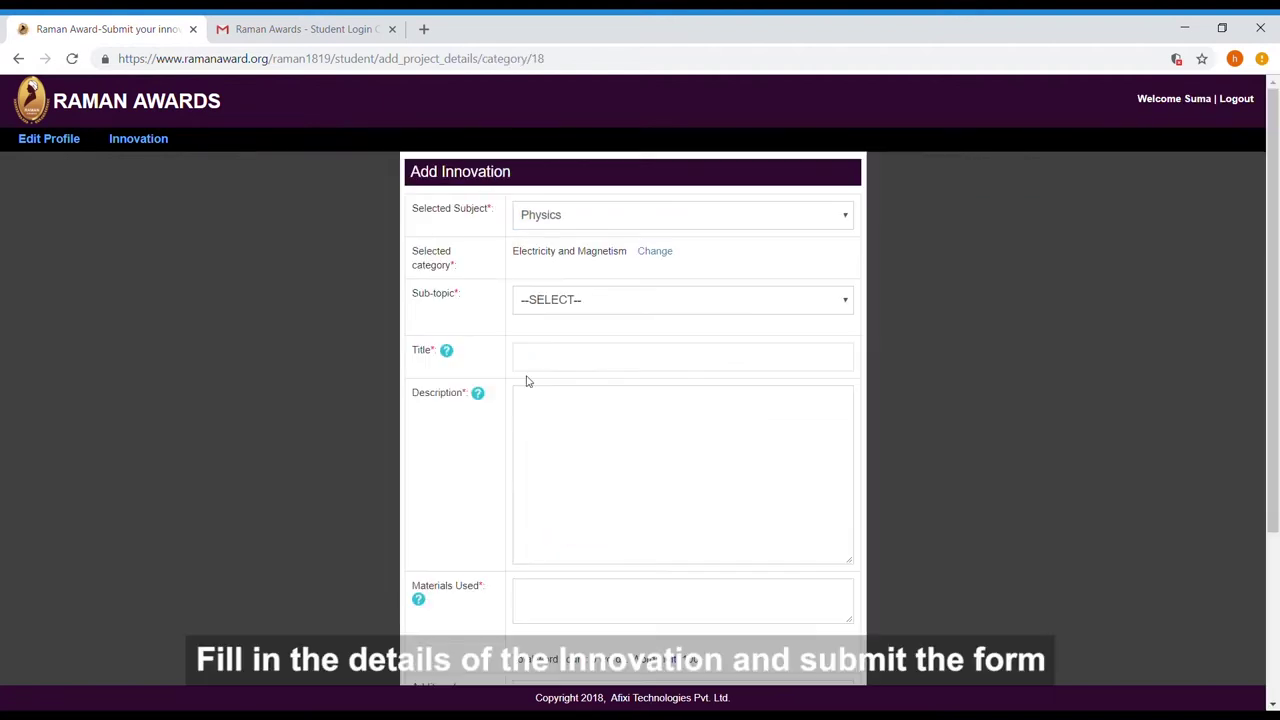
# Pick sub-topic Magnetic Effects of Electric Current, paste the description, list materials Copper wire, AA Battery, PaperSided Tape
pyautogui.press('Down')
pyautogui.click(563, 360)
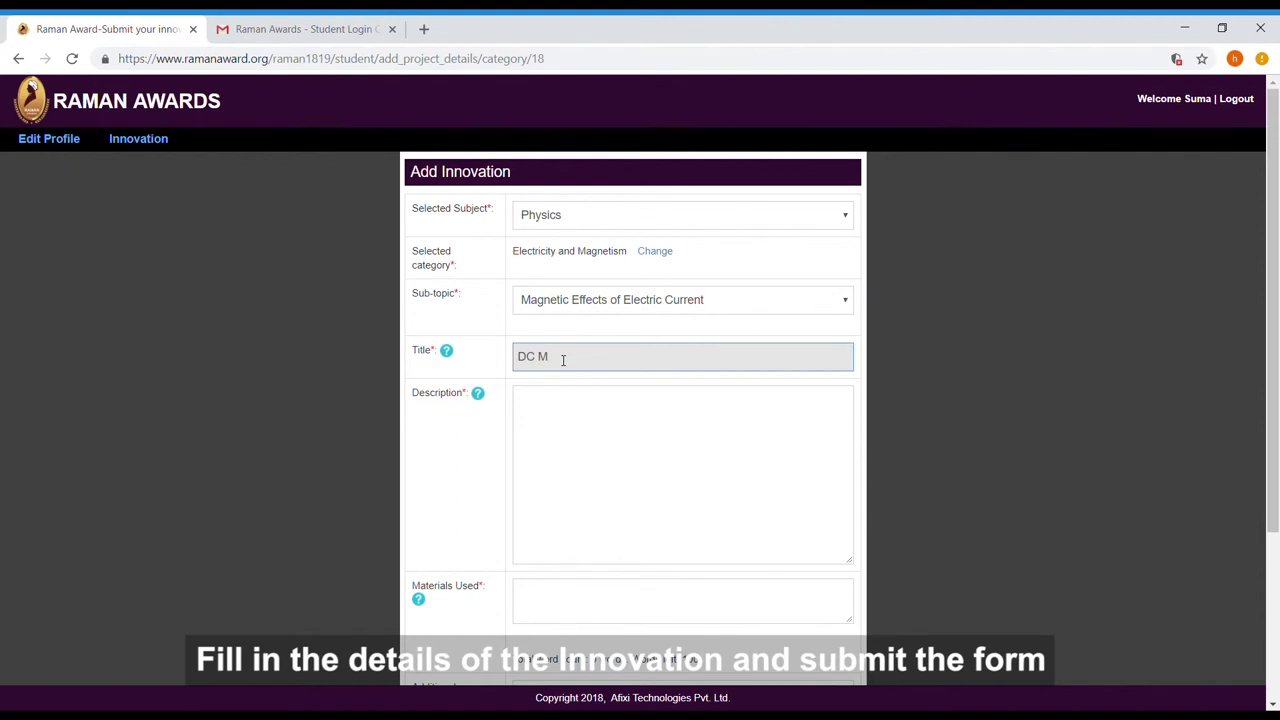
pyautogui.click(556, 425)
pyautogui.write('A copper coil connected to a battery acts as an electromagnet, which then interacts with a permanent magnet to simulated the functioning of a simple DC Motor')
pyautogui.scroll(-3, 611, 449)
pyautogui.click(603, 354)
pyautogui.write('C')
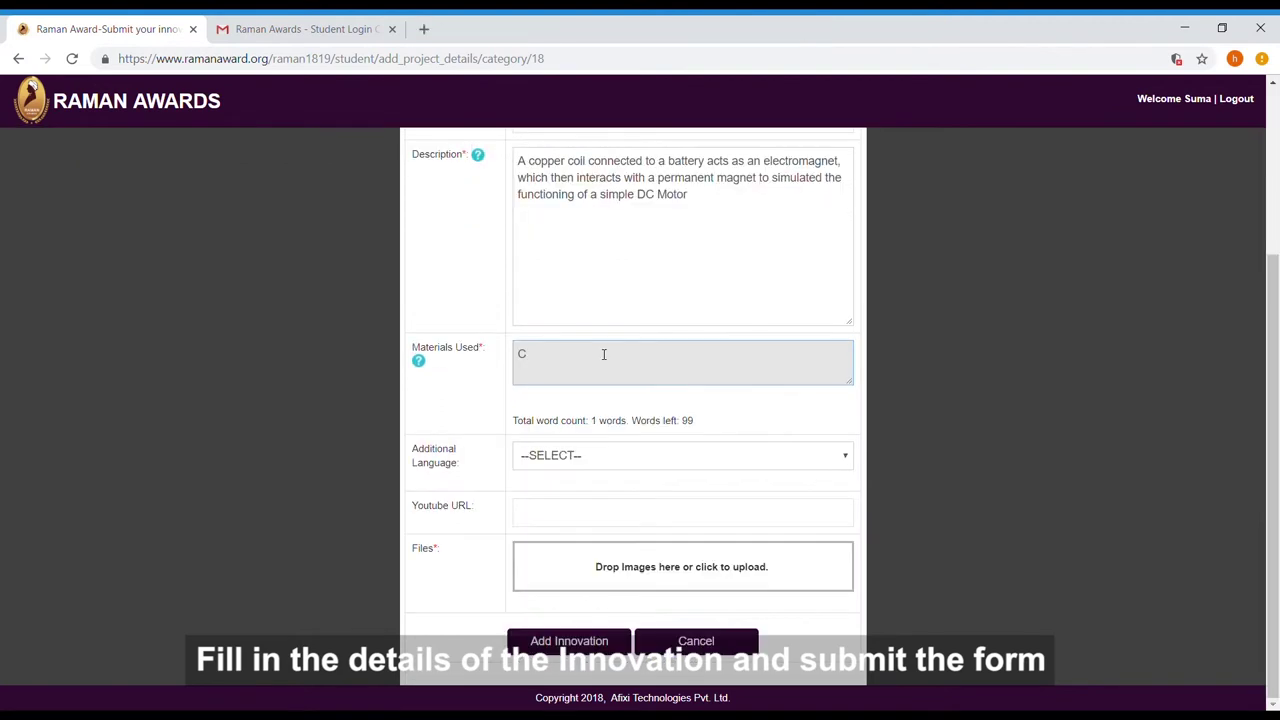
pyautogui.write('opper wire, AA Battery, Paper Cutter, Safety Pins, D')
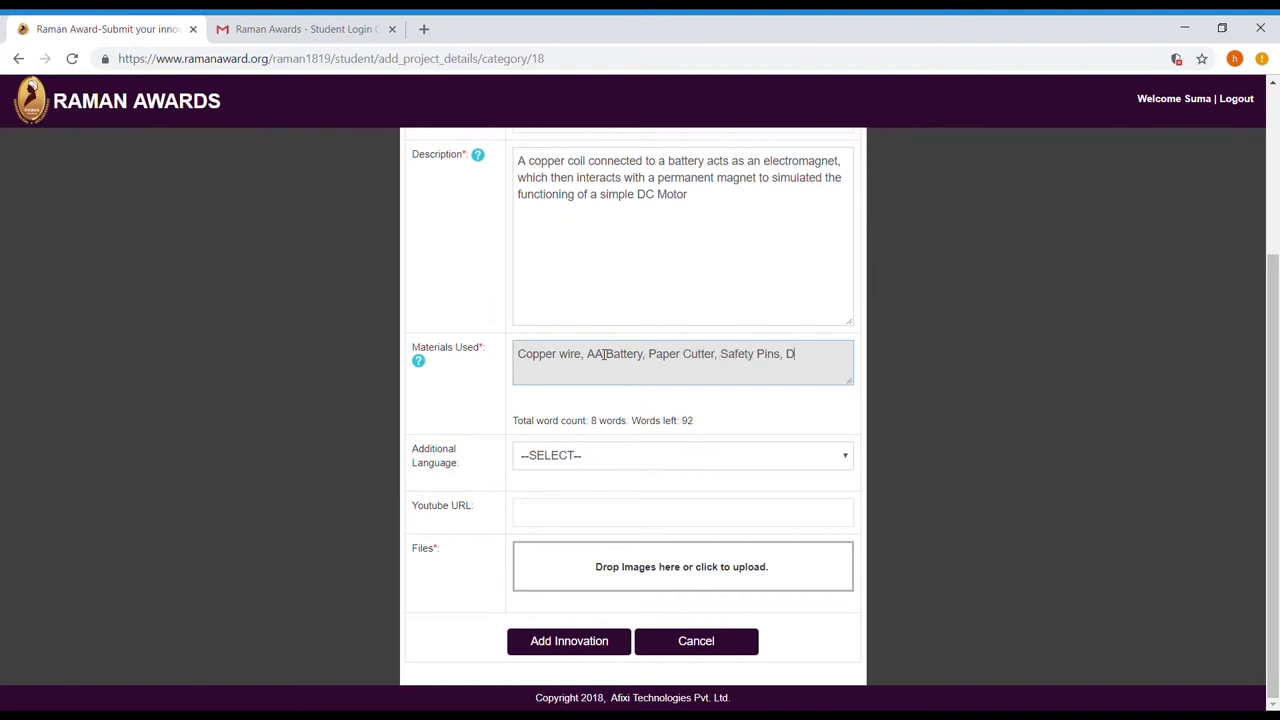
pyautogui.write('Sided Tape')
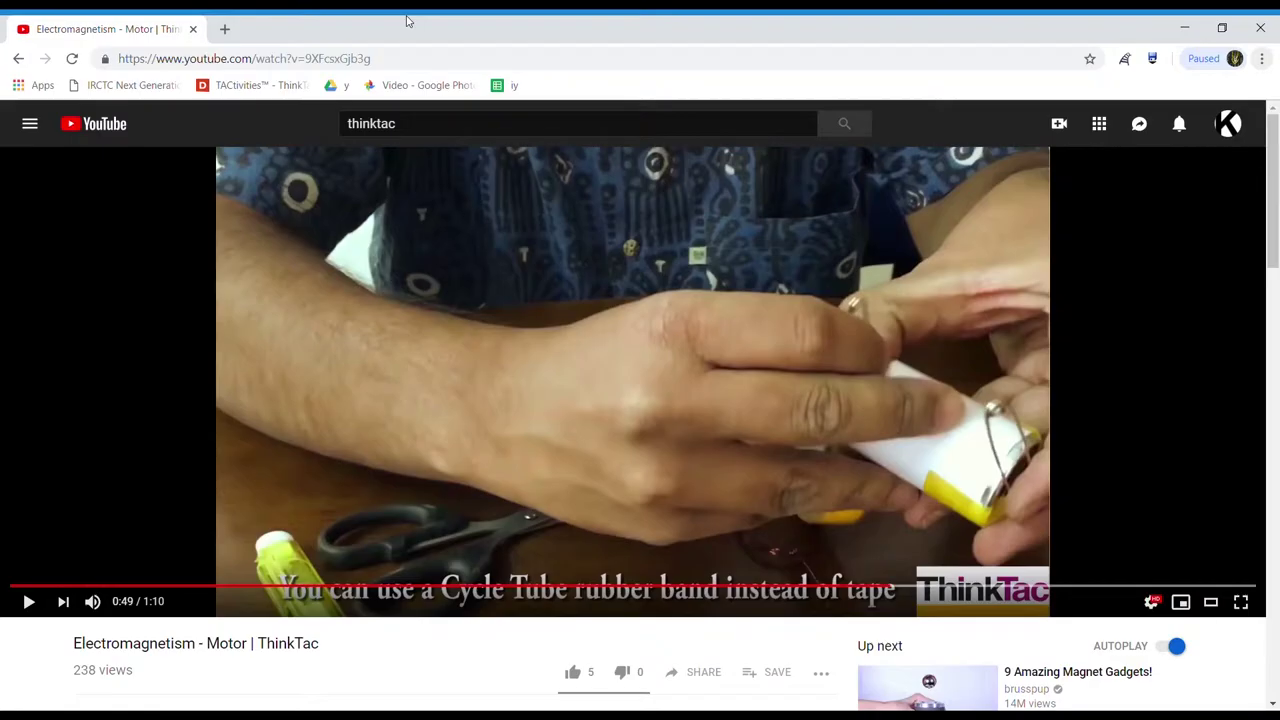
# Add the video's YouTube link and two motor photos, then submit the DC Motor innovation
pyautogui.rightClick(574, 286)
pyautogui.click(586, 296)
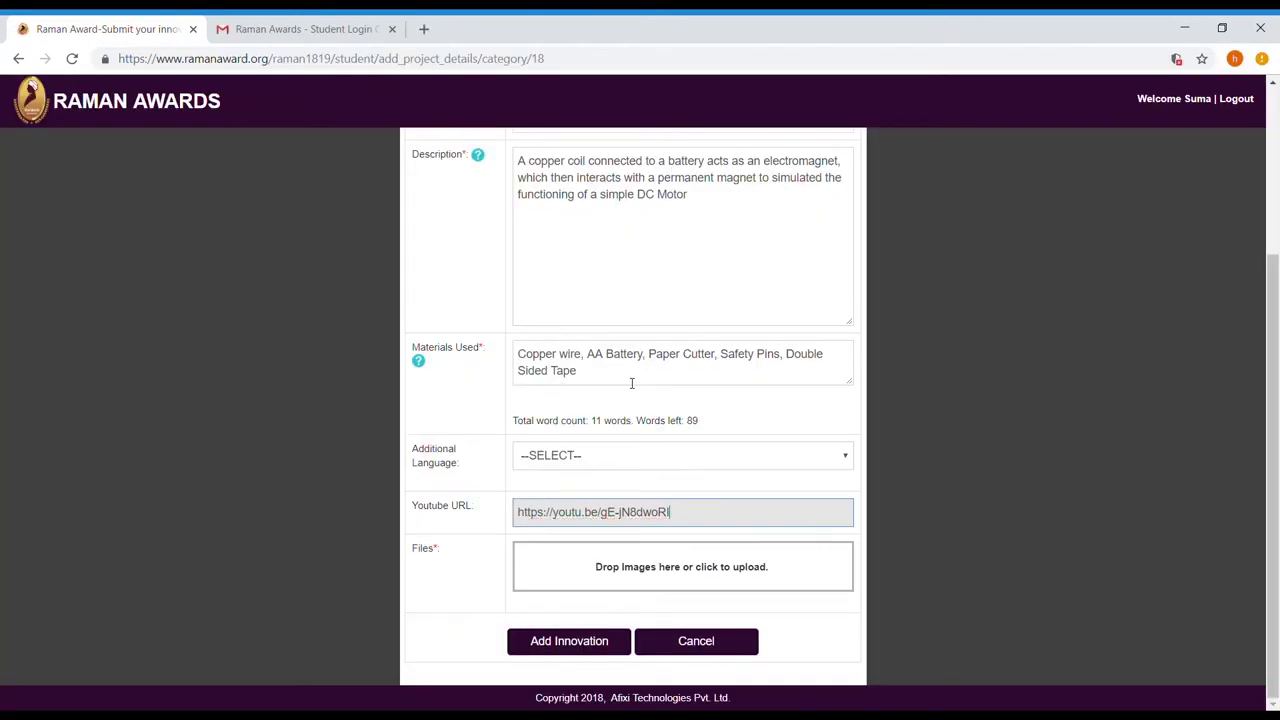
pyautogui.click(634, 571)
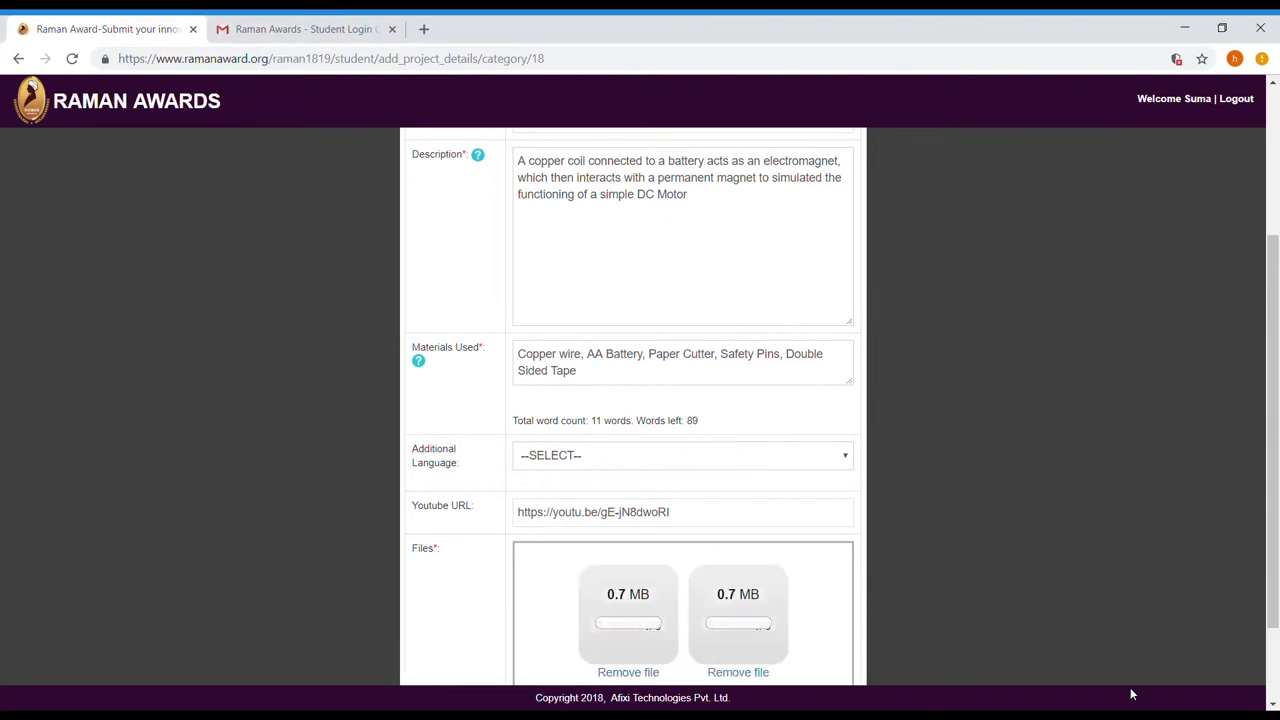
pyautogui.scroll(-1, 770, 455)
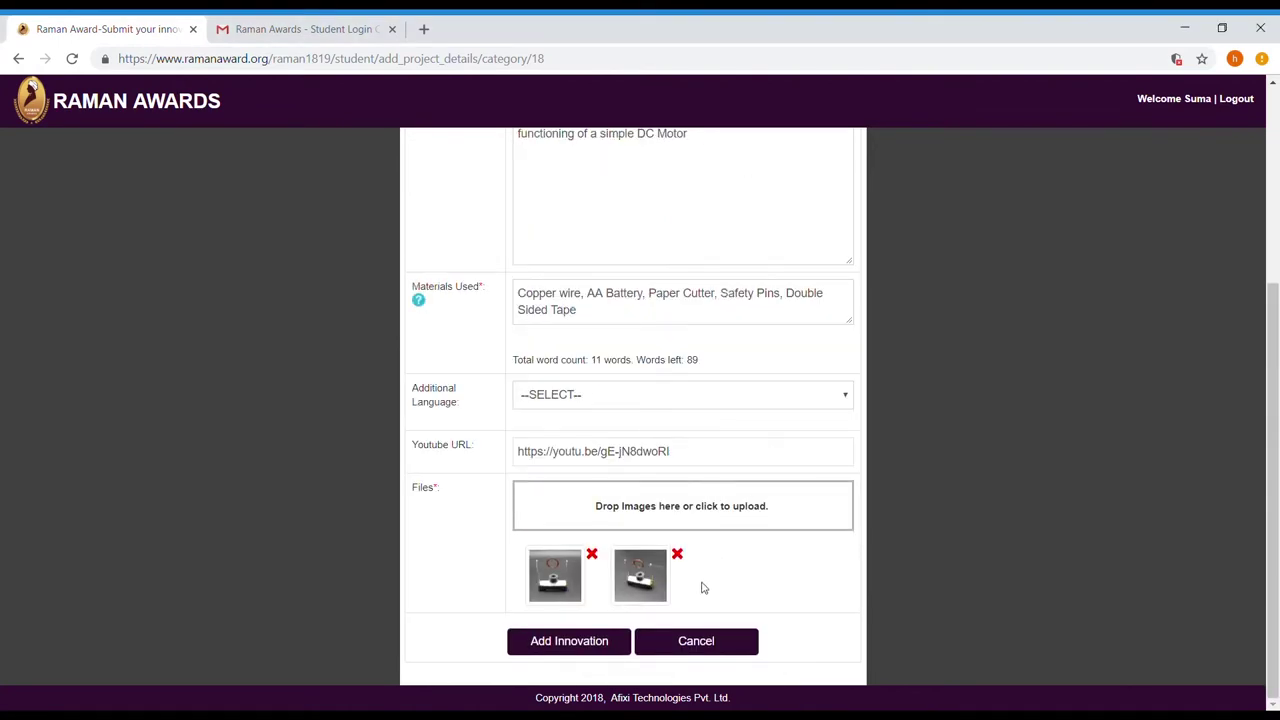
pyautogui.click(558, 648)
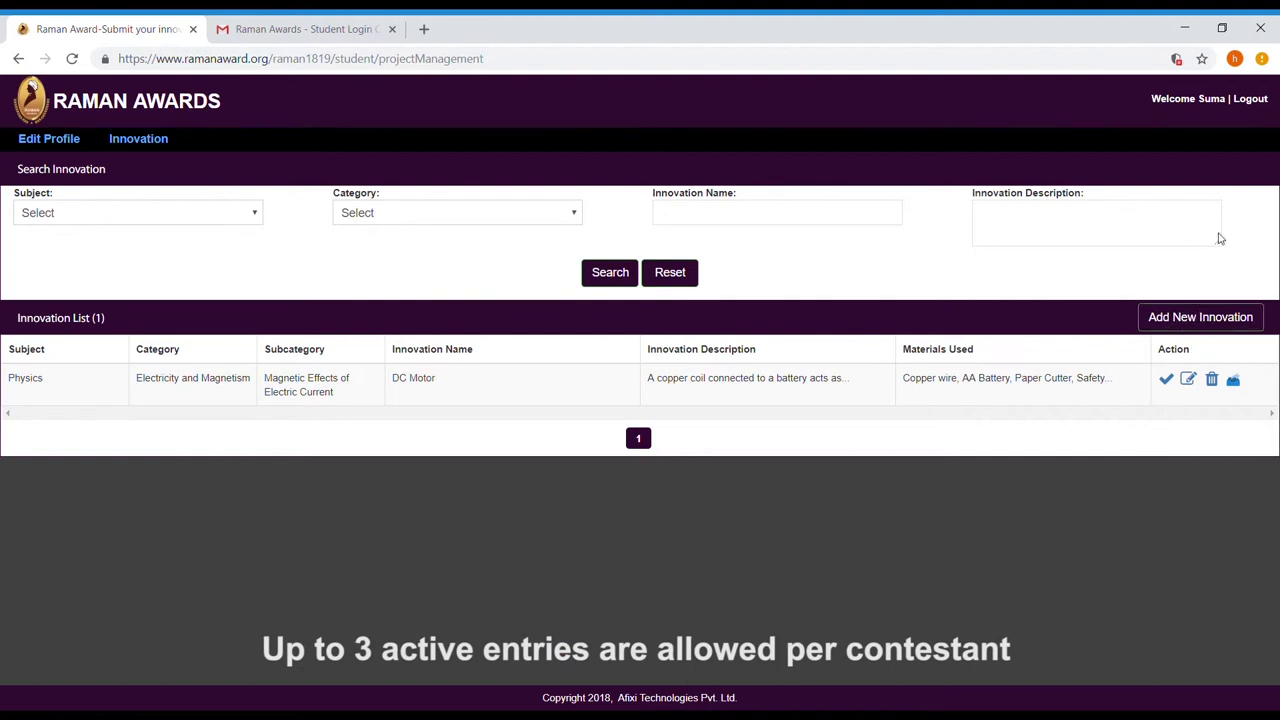
# Log out of the student account, sign back in as the school, and open Teacher List
pyautogui.click(1250, 98)
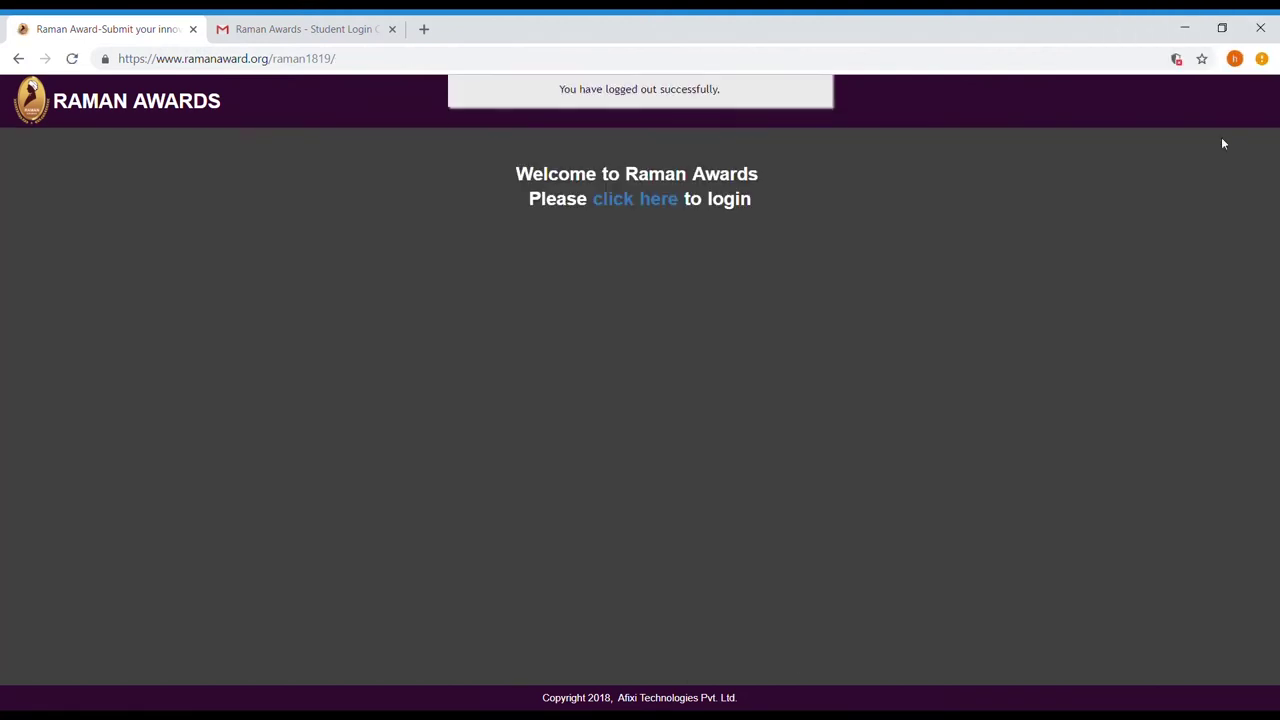
pyautogui.click(631, 199)
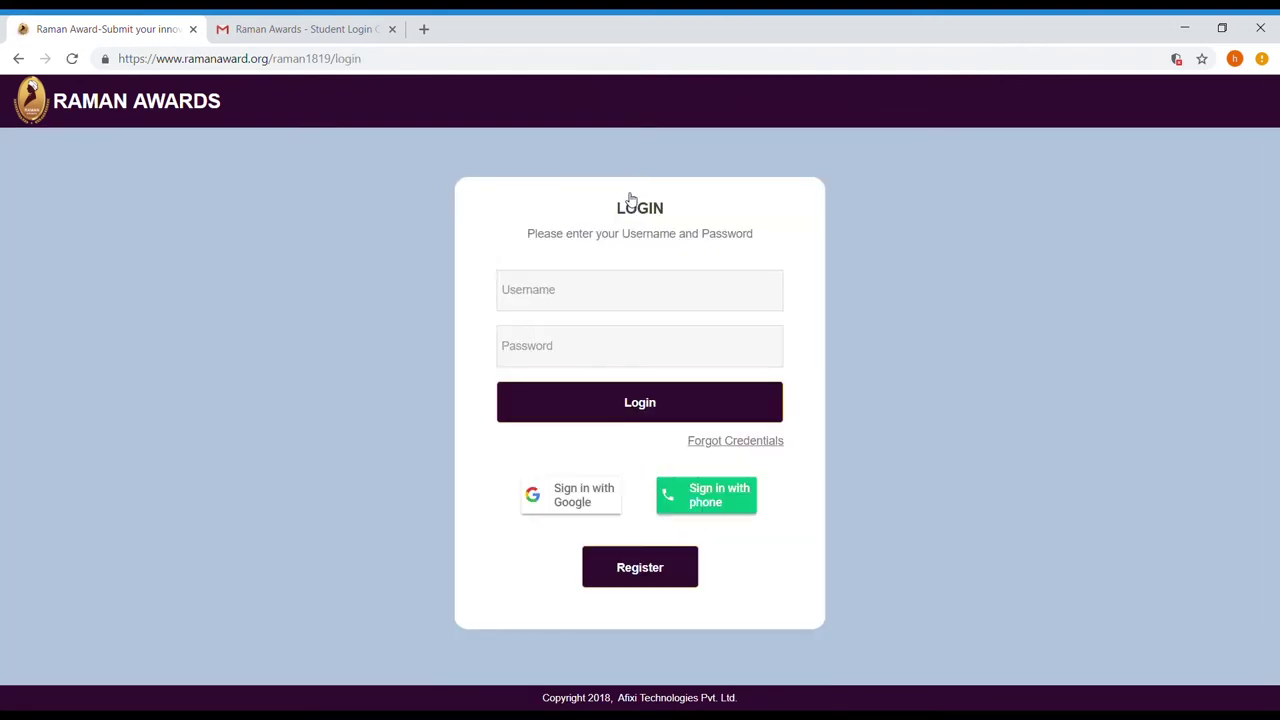
pyautogui.click(577, 297)
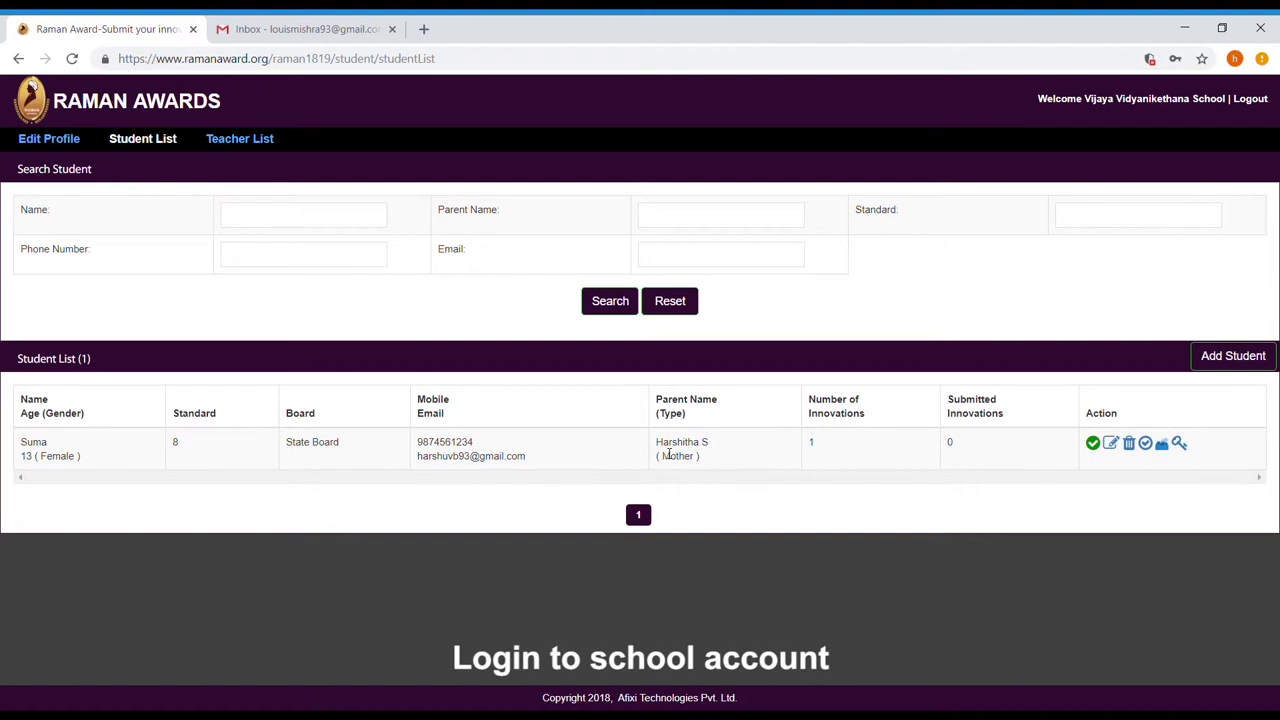
pyautogui.click(262, 145)
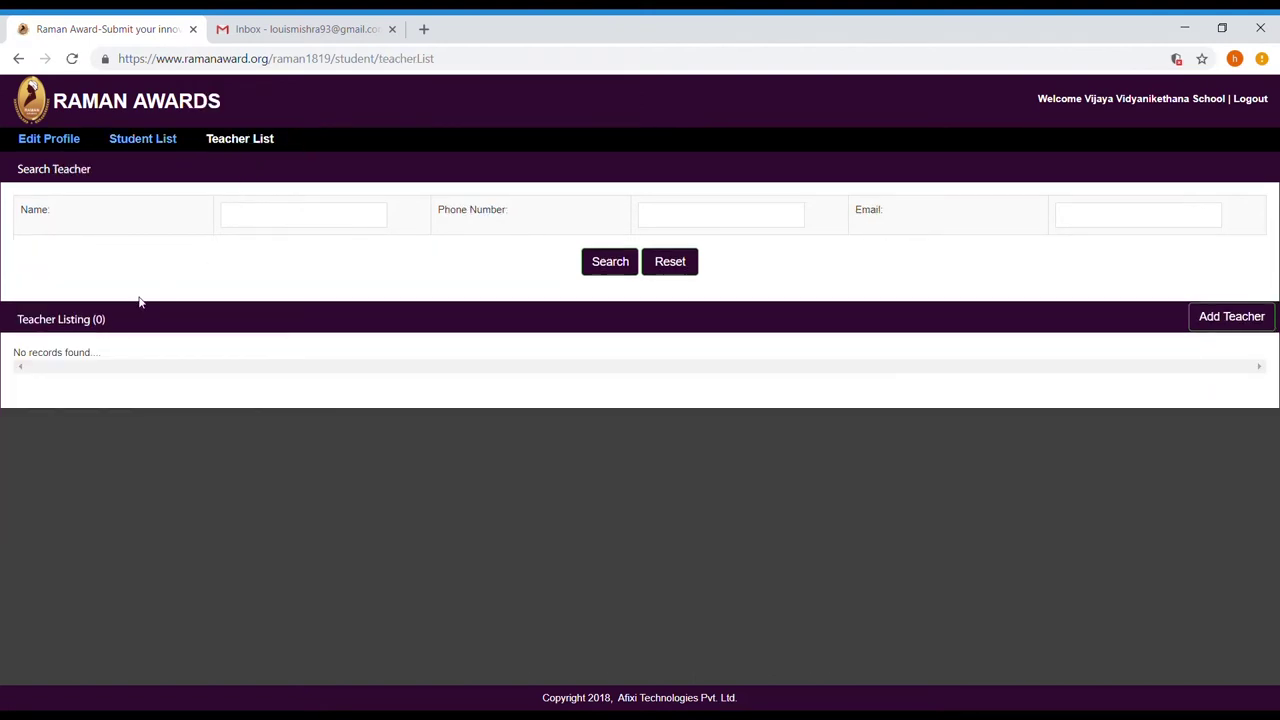
# Enter the new teacher's name, age 25, gender Male, e-mail address and phone number
pyautogui.click(1231, 316)
pyautogui.write('Avishek')
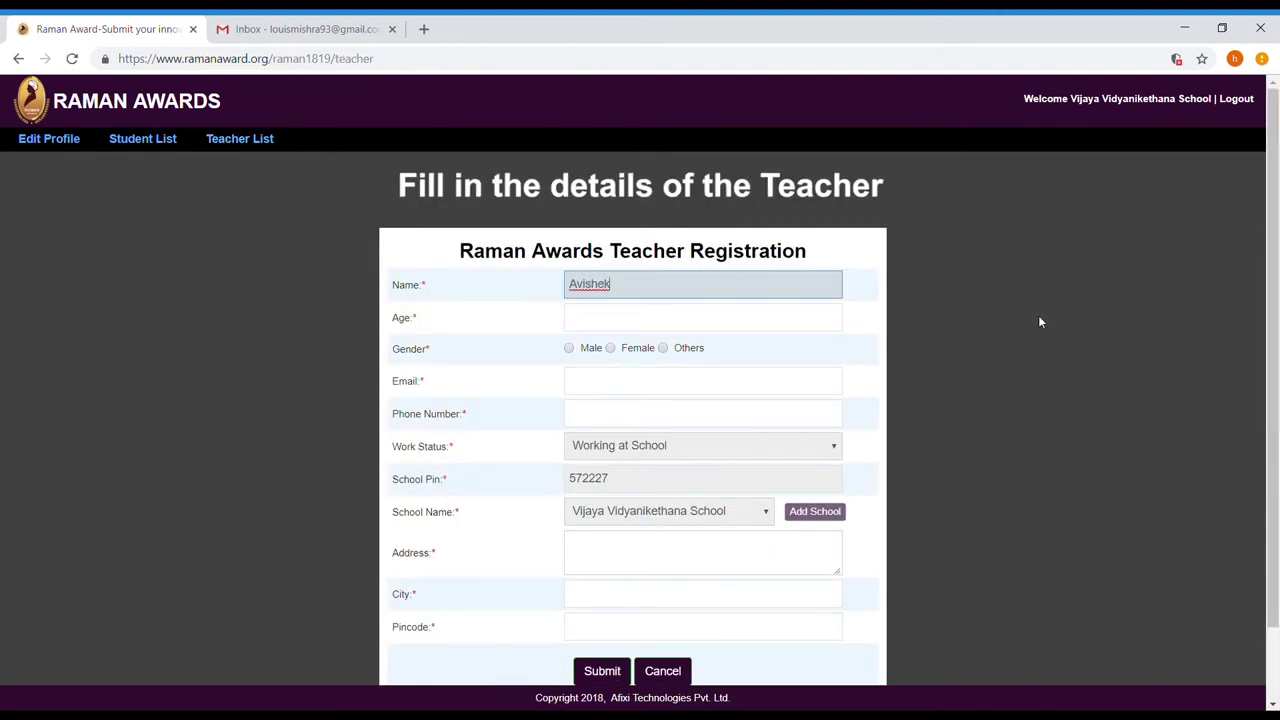
pyautogui.click(763, 316)
pyautogui.write('25')
pyautogui.click(569, 348)
pyautogui.click(600, 383)
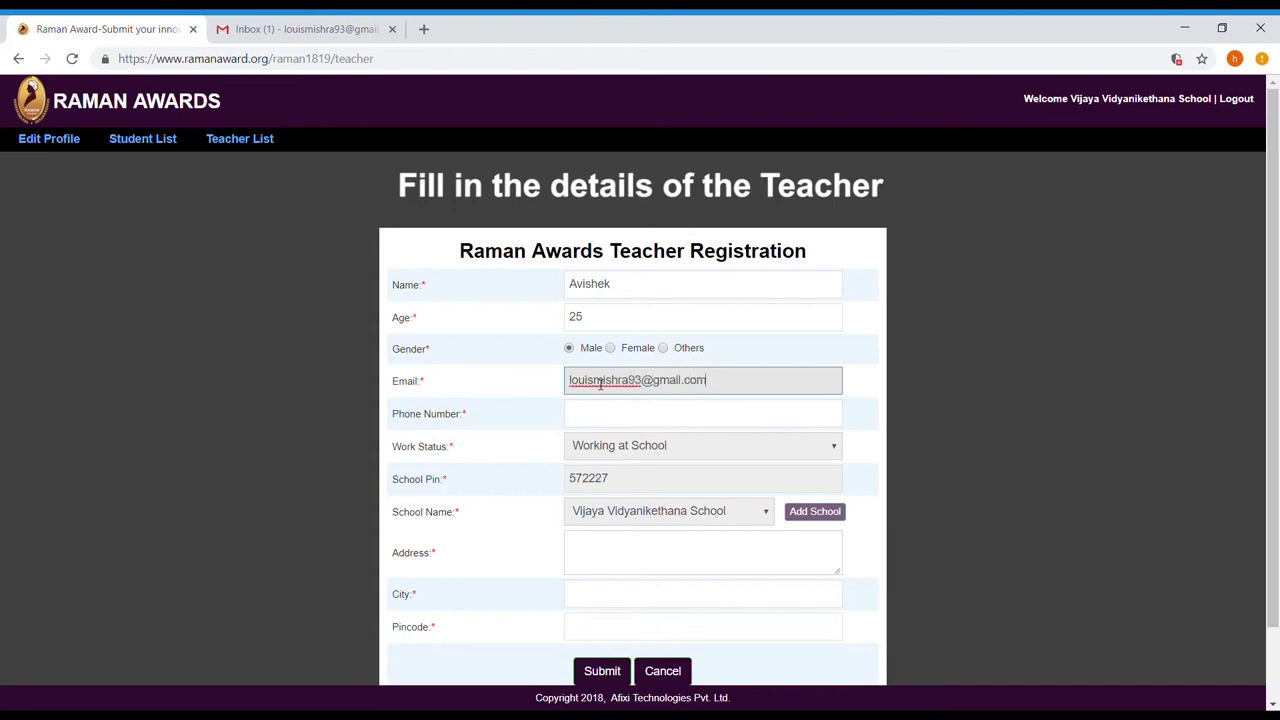
pyautogui.click(638, 418)
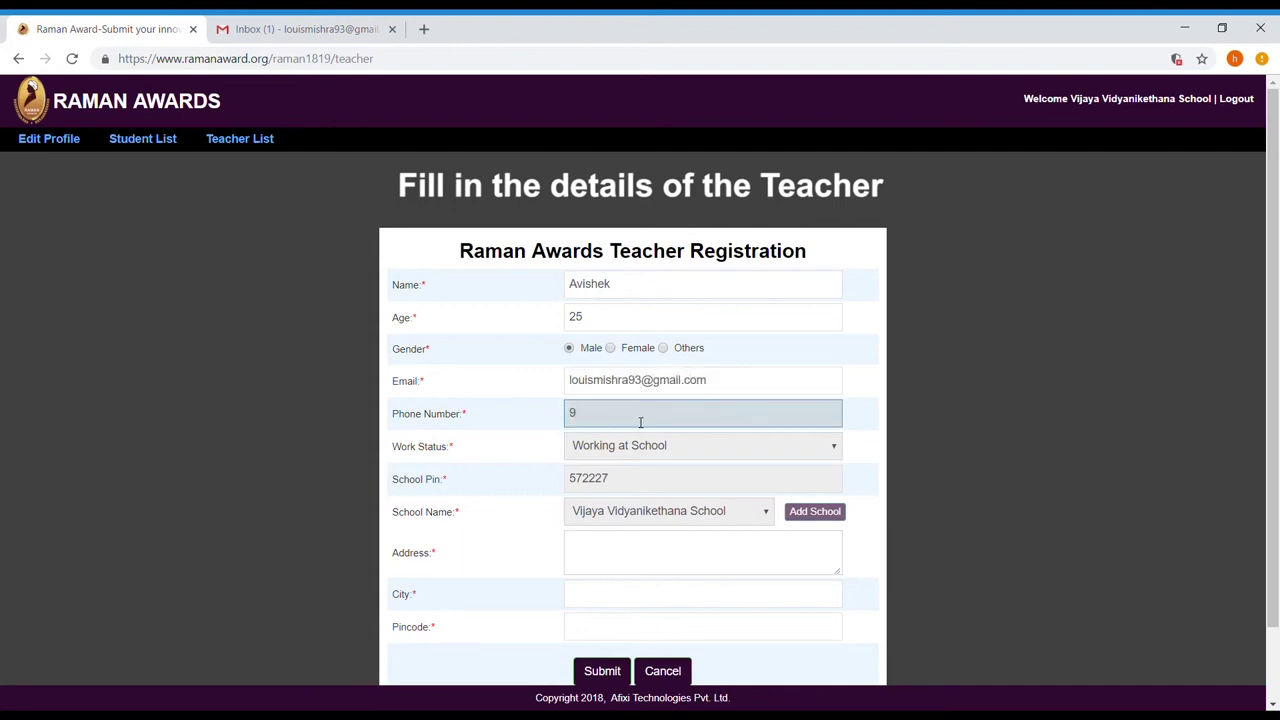
# Fill in the teacher's street address, city and pincode, submit the registration, then log out
pyautogui.scroll(-1, 642, 459)
pyautogui.click(636, 472)
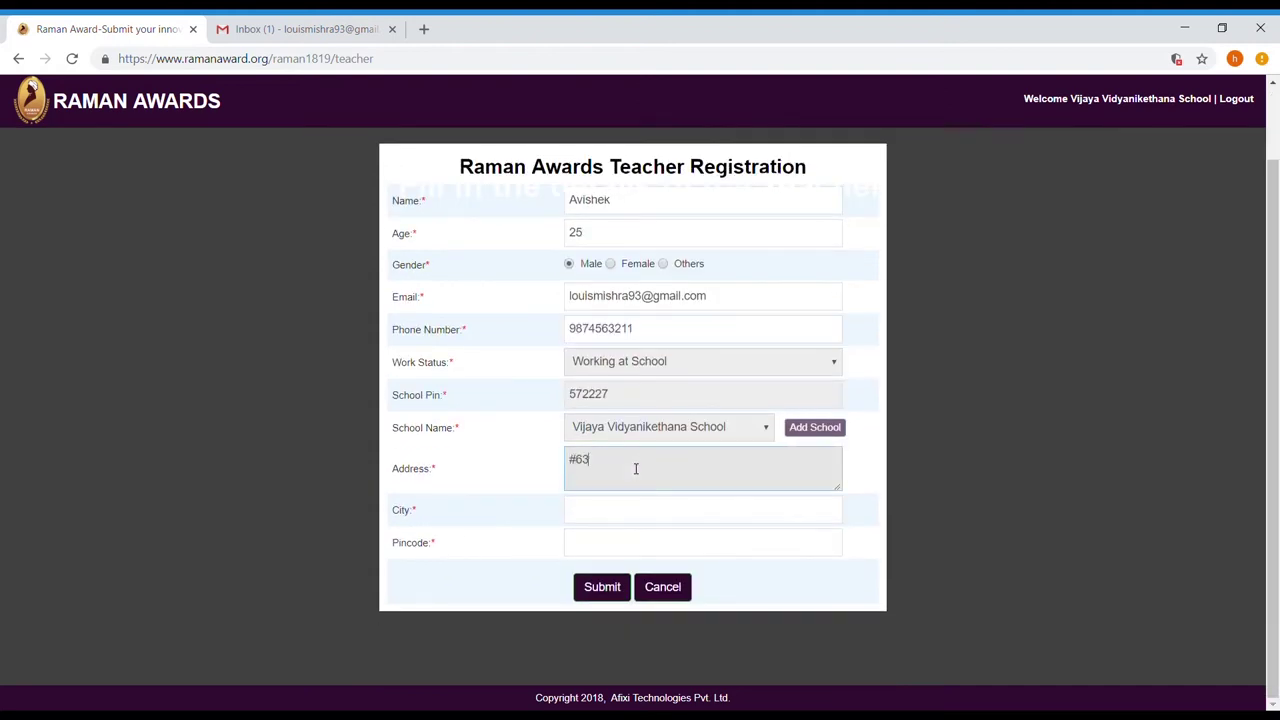
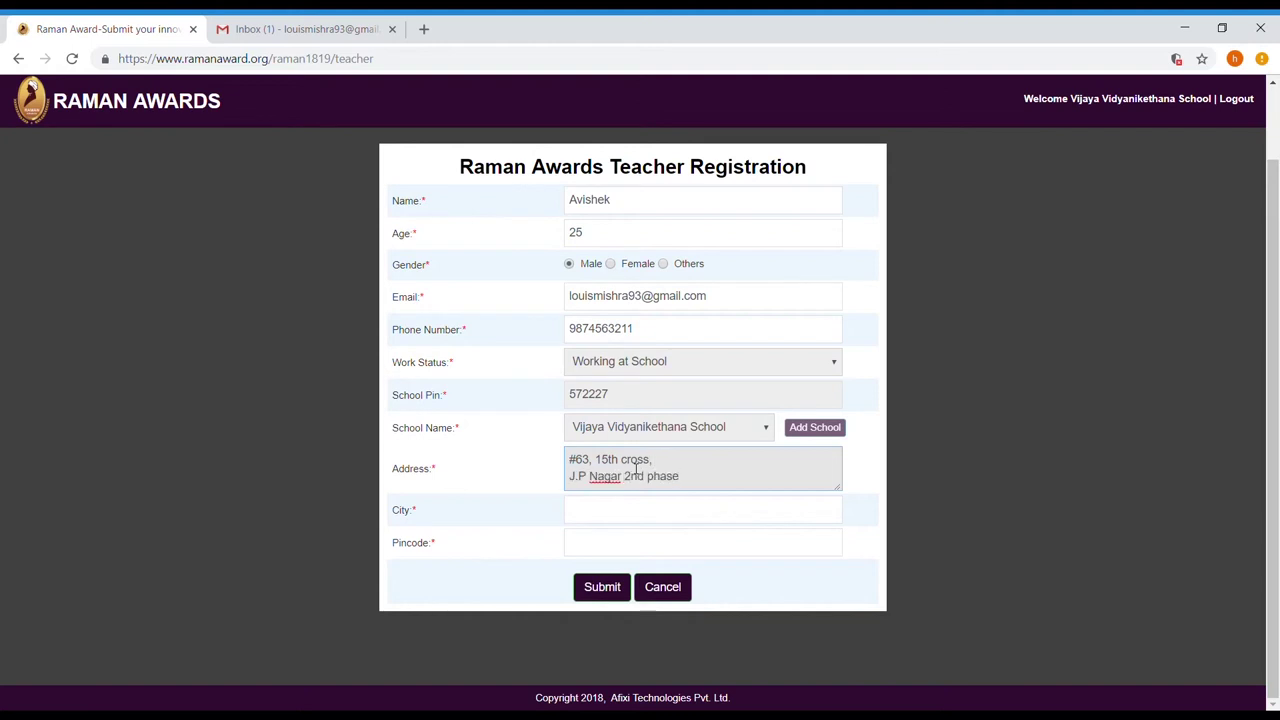
pyautogui.press('Return')
pyautogui.click(623, 512)
pyautogui.write('Bangalore')
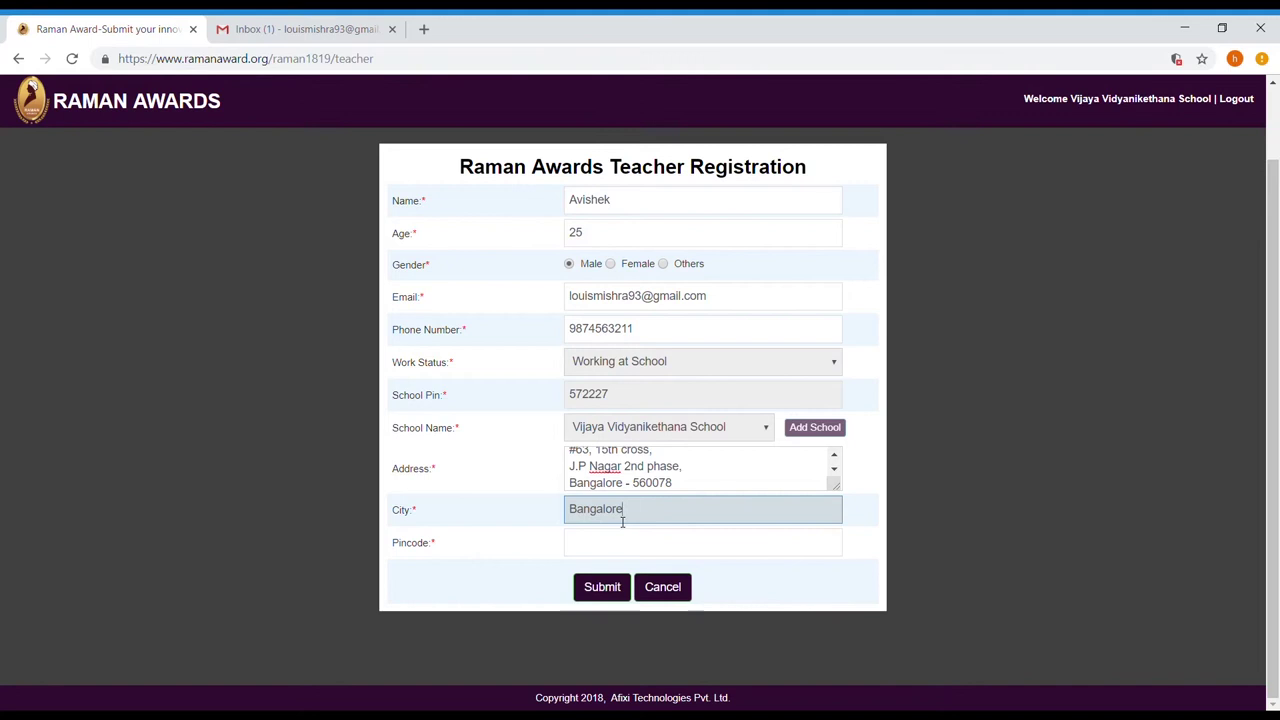
pyautogui.press('Tab')
pyautogui.write('560078')
pyautogui.click(600, 592)
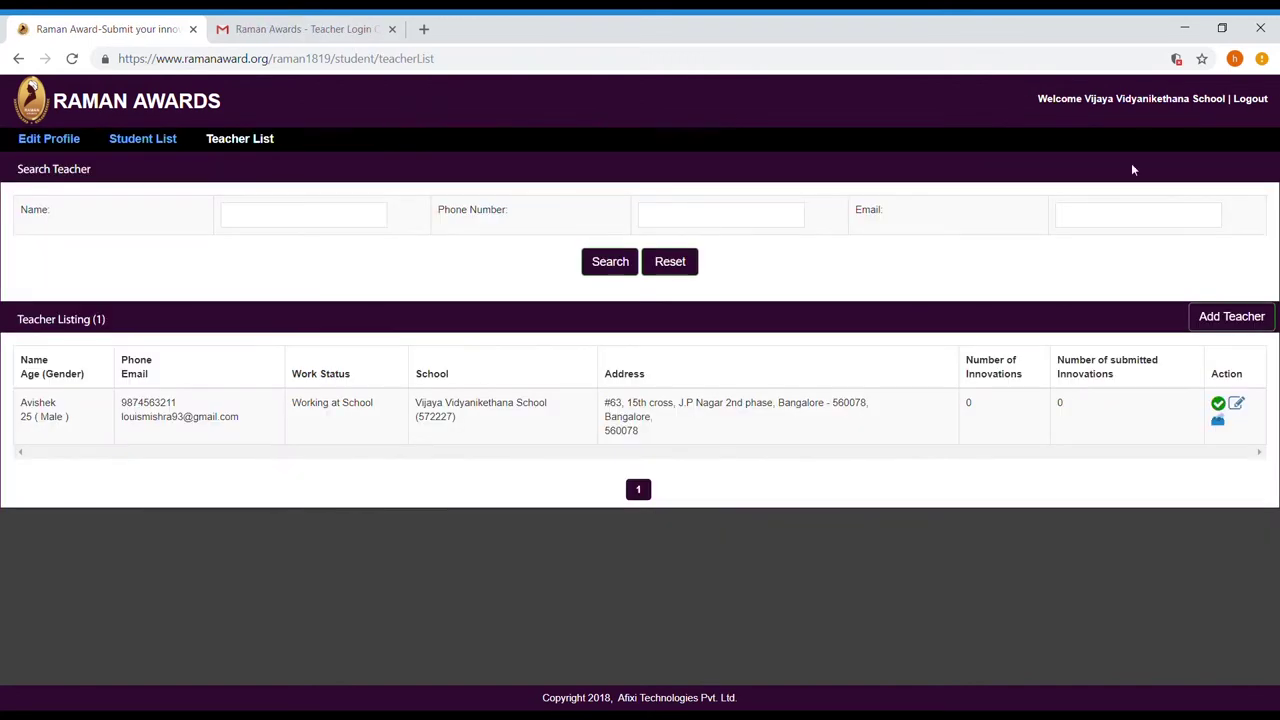
pyautogui.click(1256, 100)
# Copy the teacher's username from the credentials email into the Raman Awards login form
pyautogui.click(635, 199)
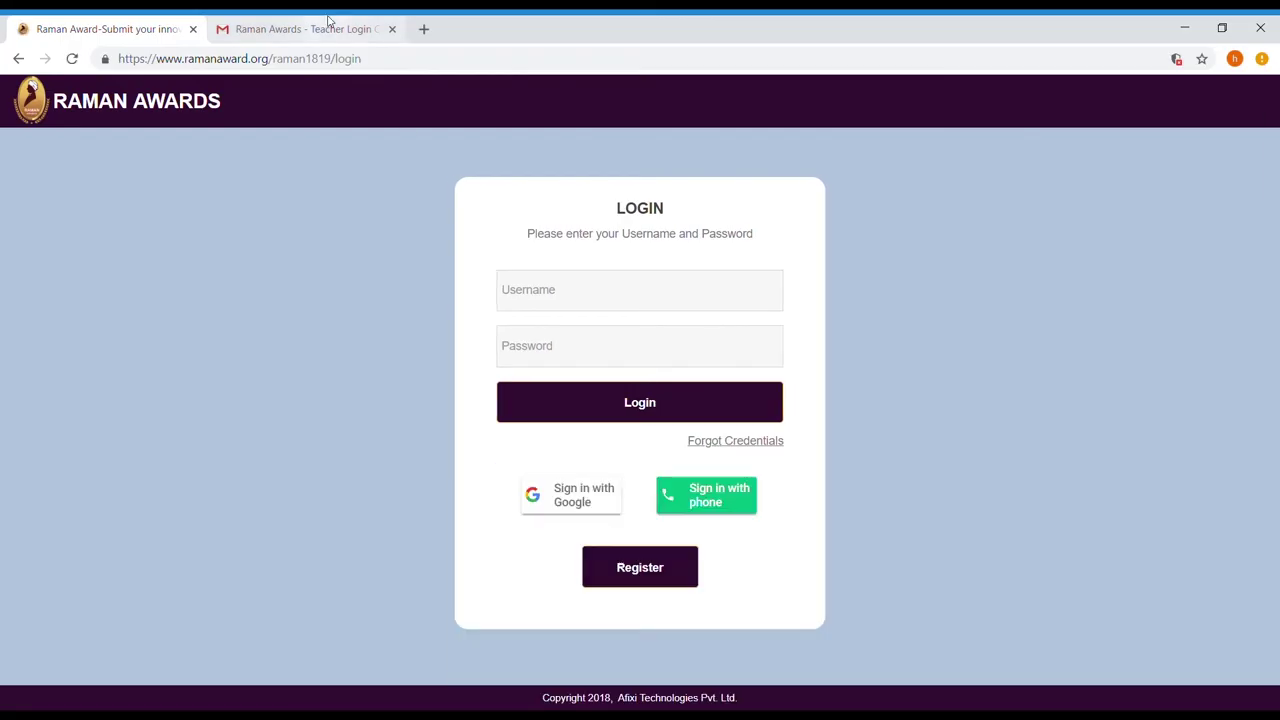
pyautogui.click(325, 26)
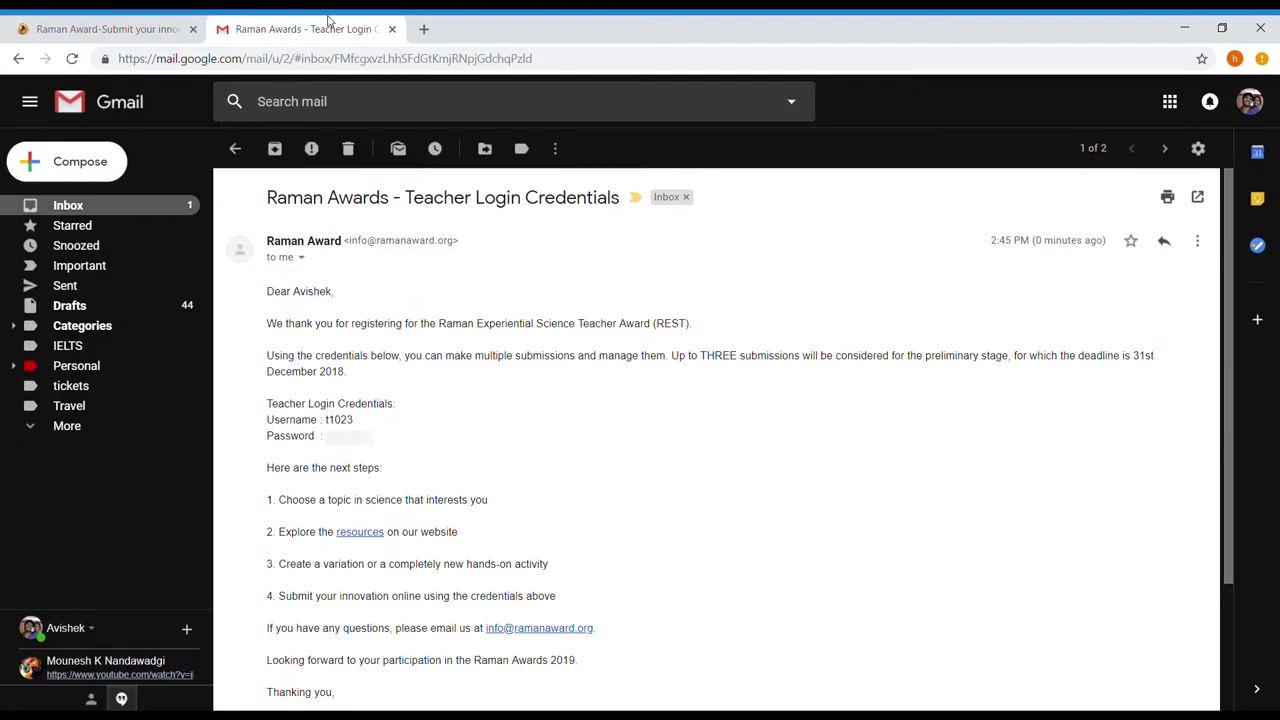
pyautogui.moveTo(325, 419); pyautogui.dragTo(357, 420)
pyautogui.hotkey('ctrl', 'c')
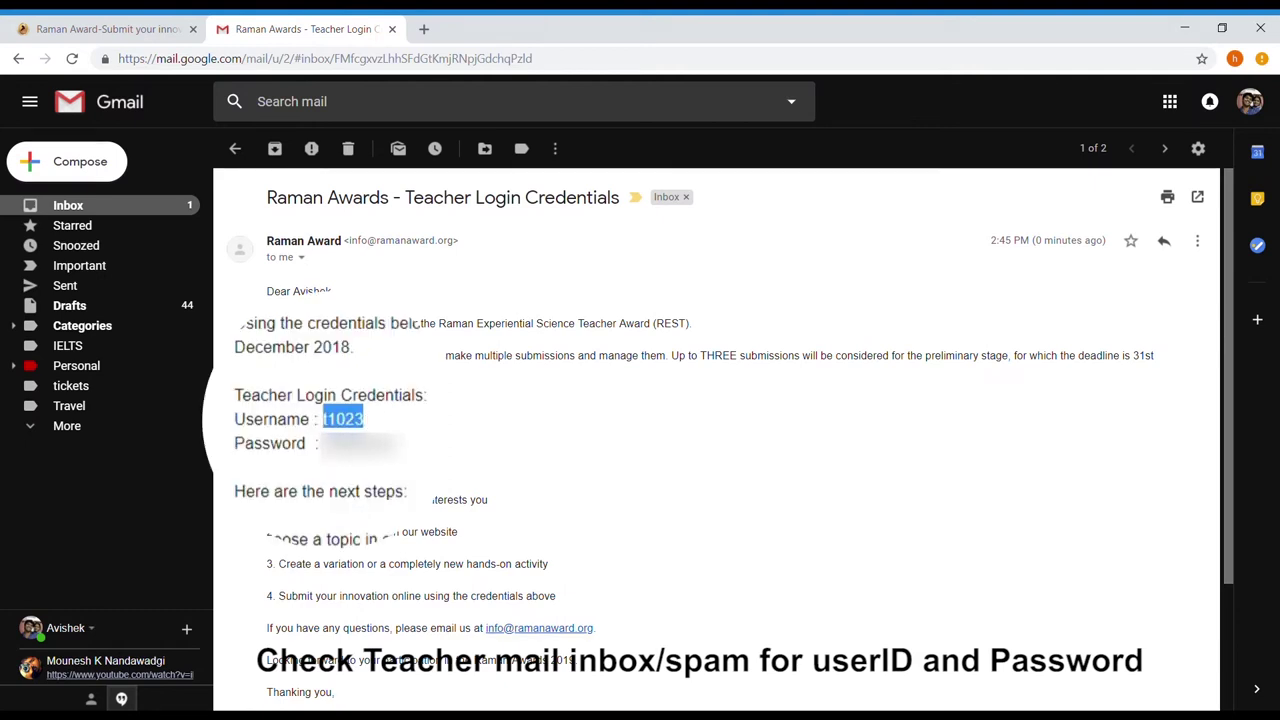
pyautogui.click(137, 22)
pyautogui.click(531, 288)
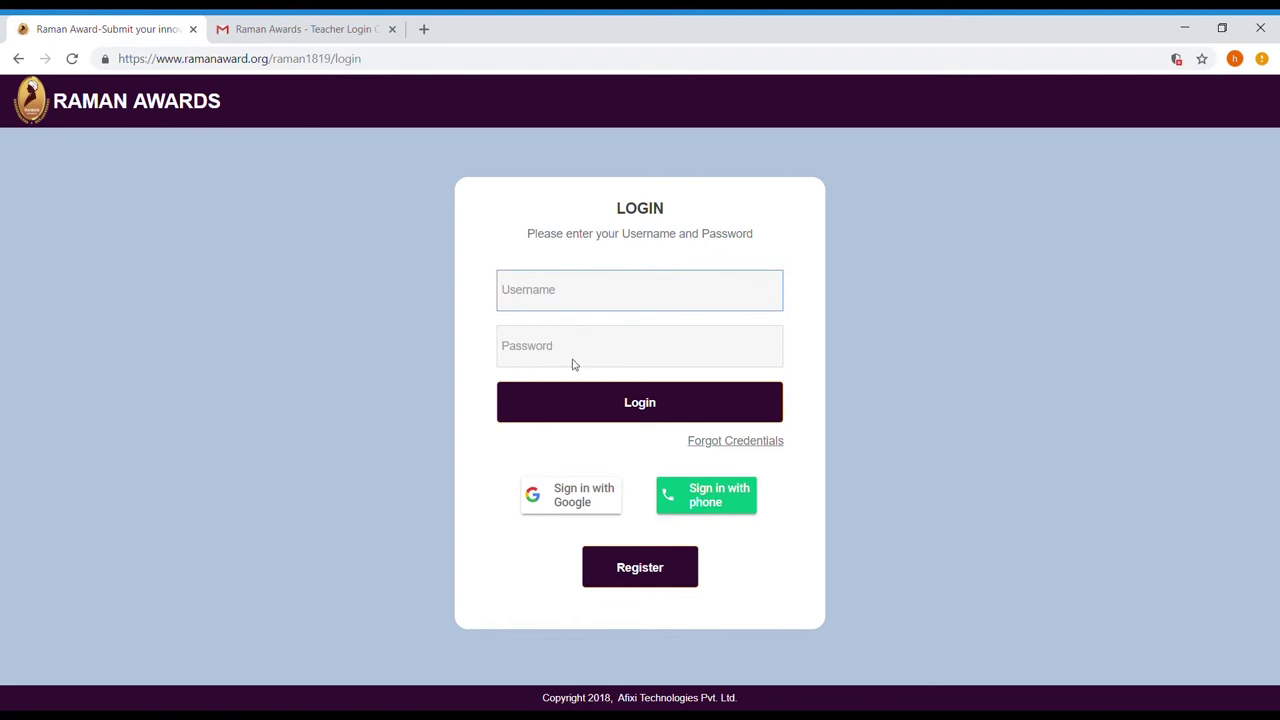
pyautogui.hotkey('ctrl', 'v')
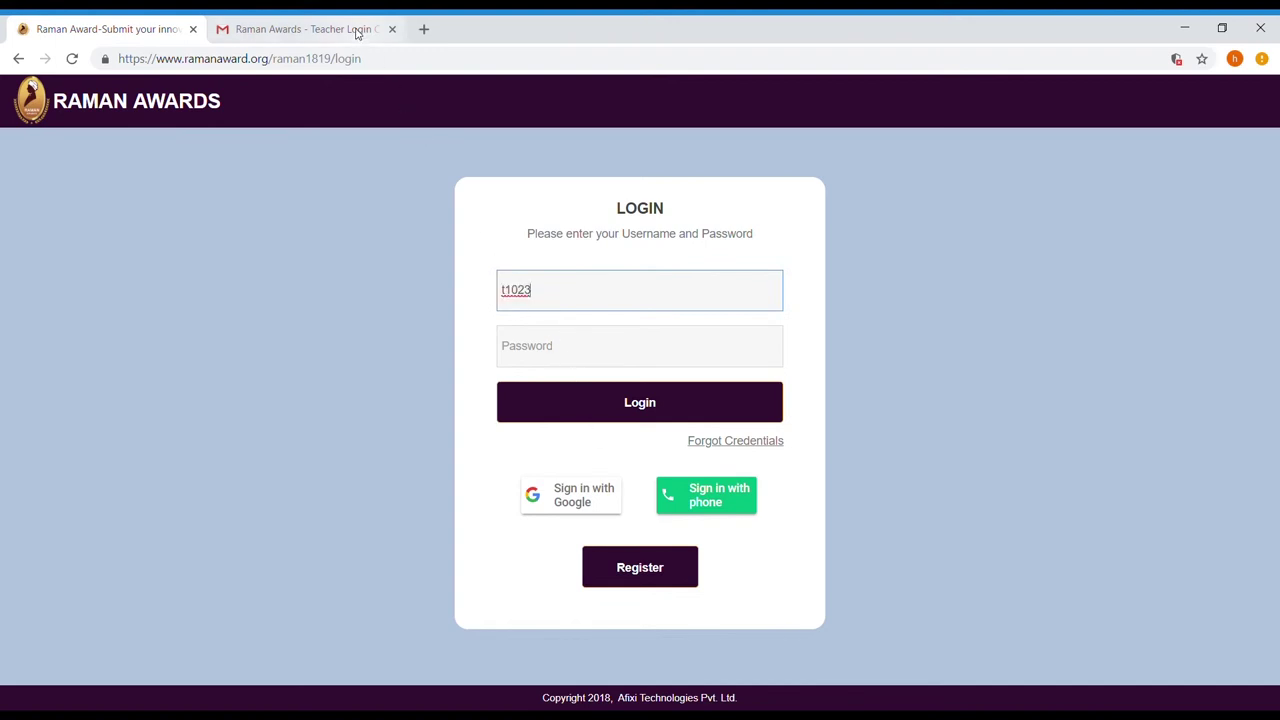
# Copy the teacher's password from the email into the login form and sign in
pyautogui.click(357, 33)
pyautogui.click(331, 428)
pyautogui.moveTo(331, 430); pyautogui.dragTo(375, 442)
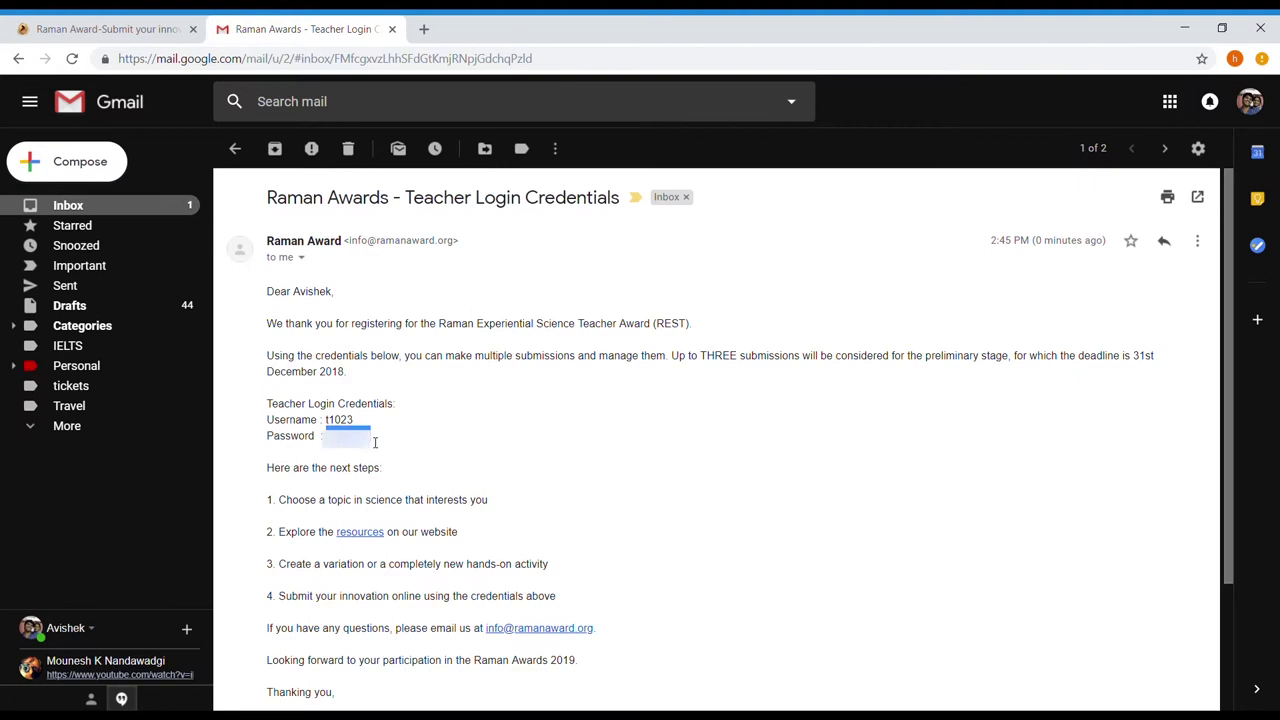
pyautogui.click(150, 22)
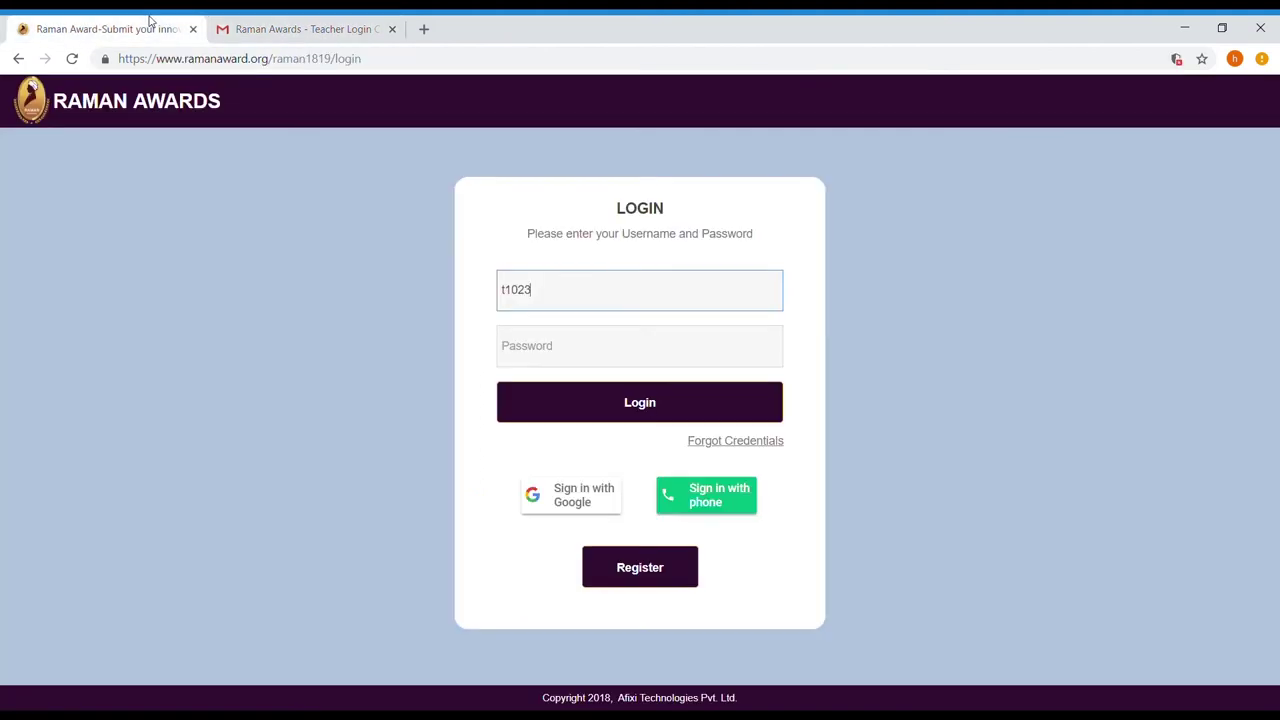
pyautogui.click(610, 365)
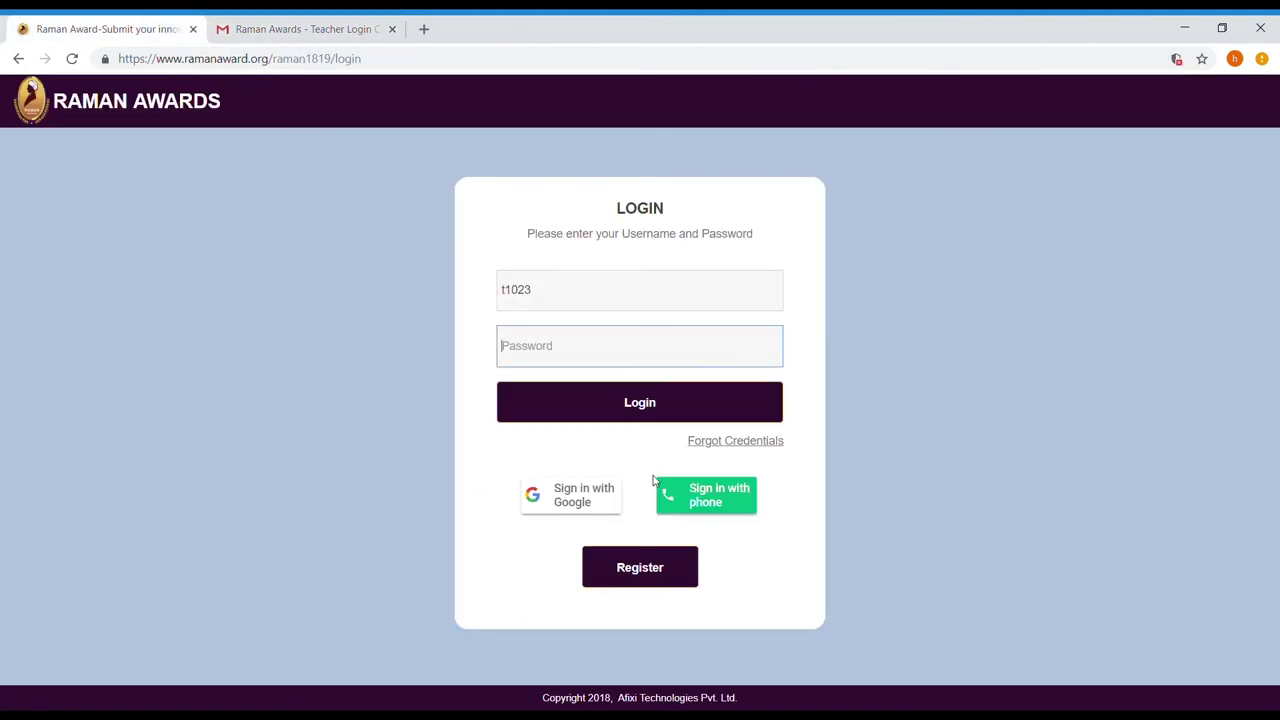
pyautogui.hotkey('ctrl', 'v')
pyautogui.click(606, 415)
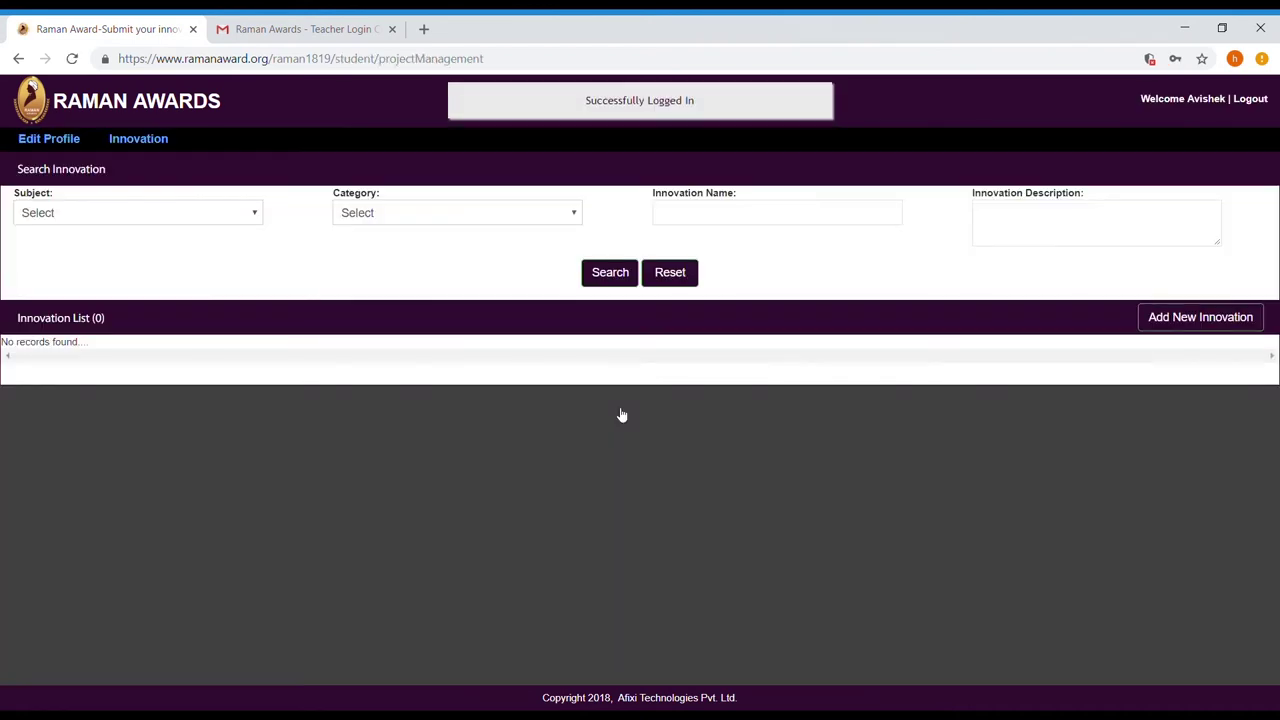
# Start a new innovation under Biology, Botany with sub-topic Getting To Know Plants
pyautogui.click(1236, 332)
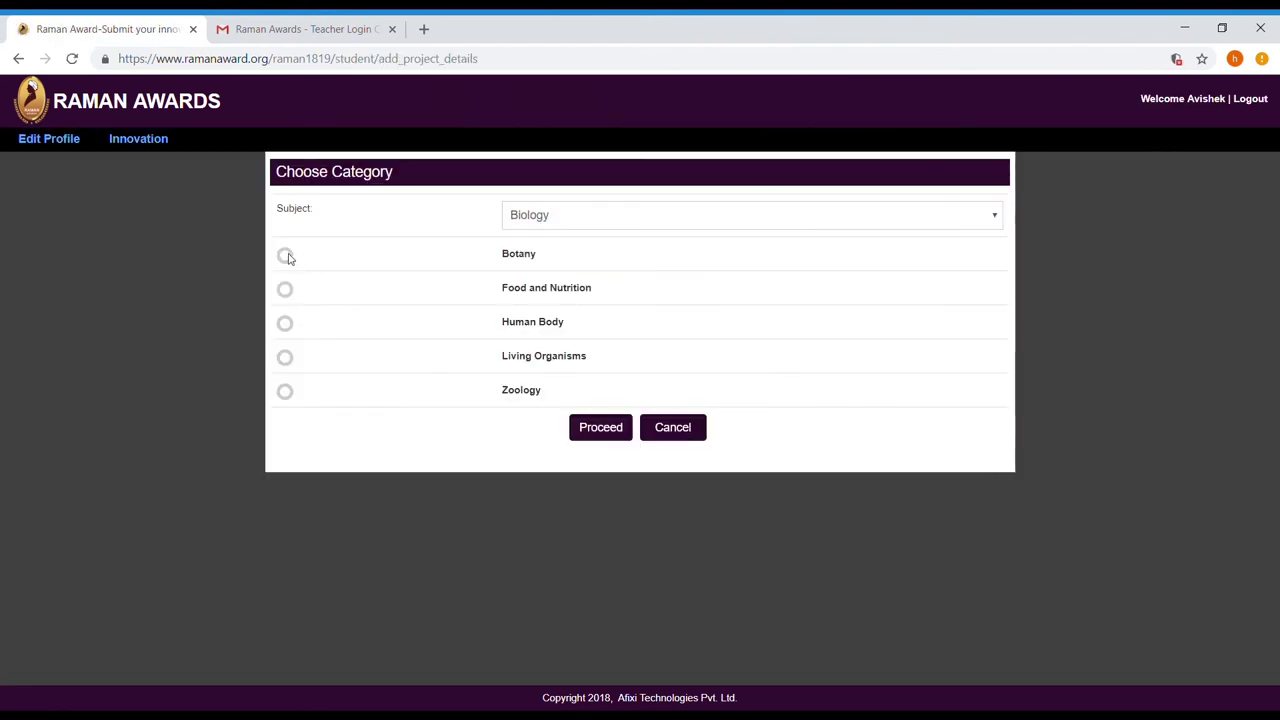
pyautogui.click(285, 255)
pyautogui.click(597, 427)
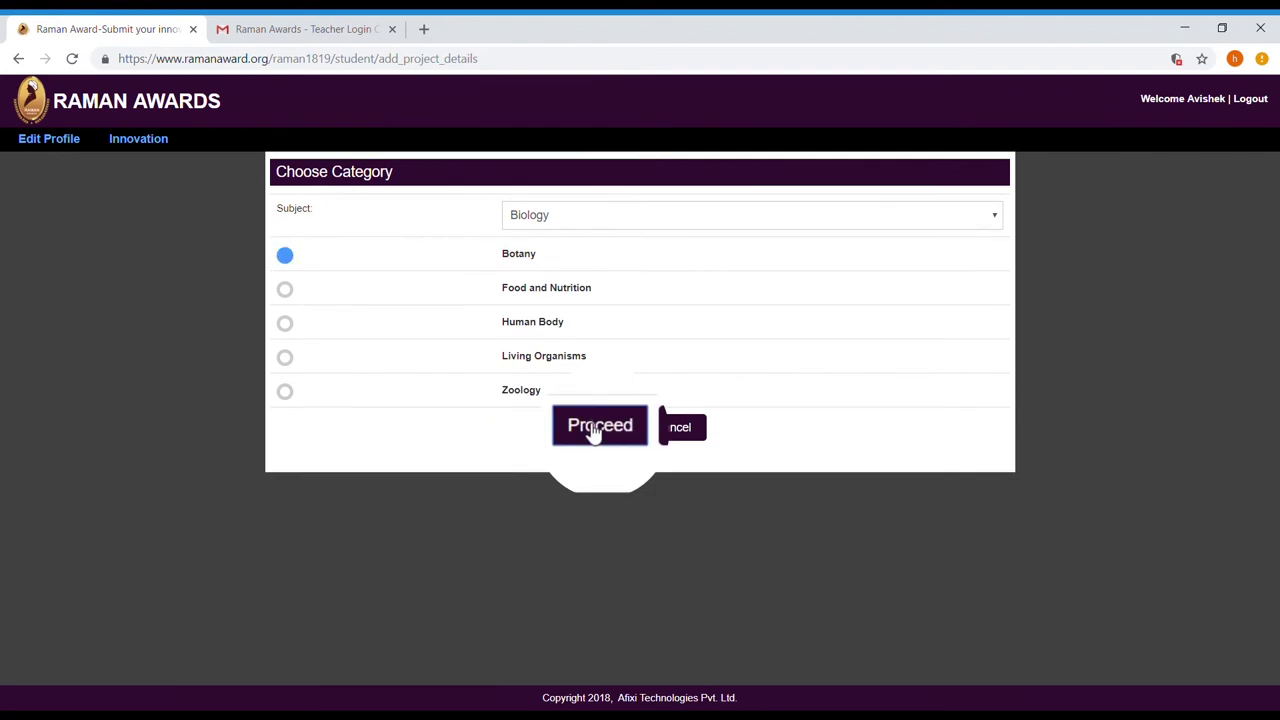
pyautogui.click(557, 302)
pyautogui.click(560, 340)
# Enter title 'Microscope Leaf Venation', paste description, materials and video link, and save the innovation
pyautogui.click(565, 360)
pyautogui.write('Microscope Leaf Venation')
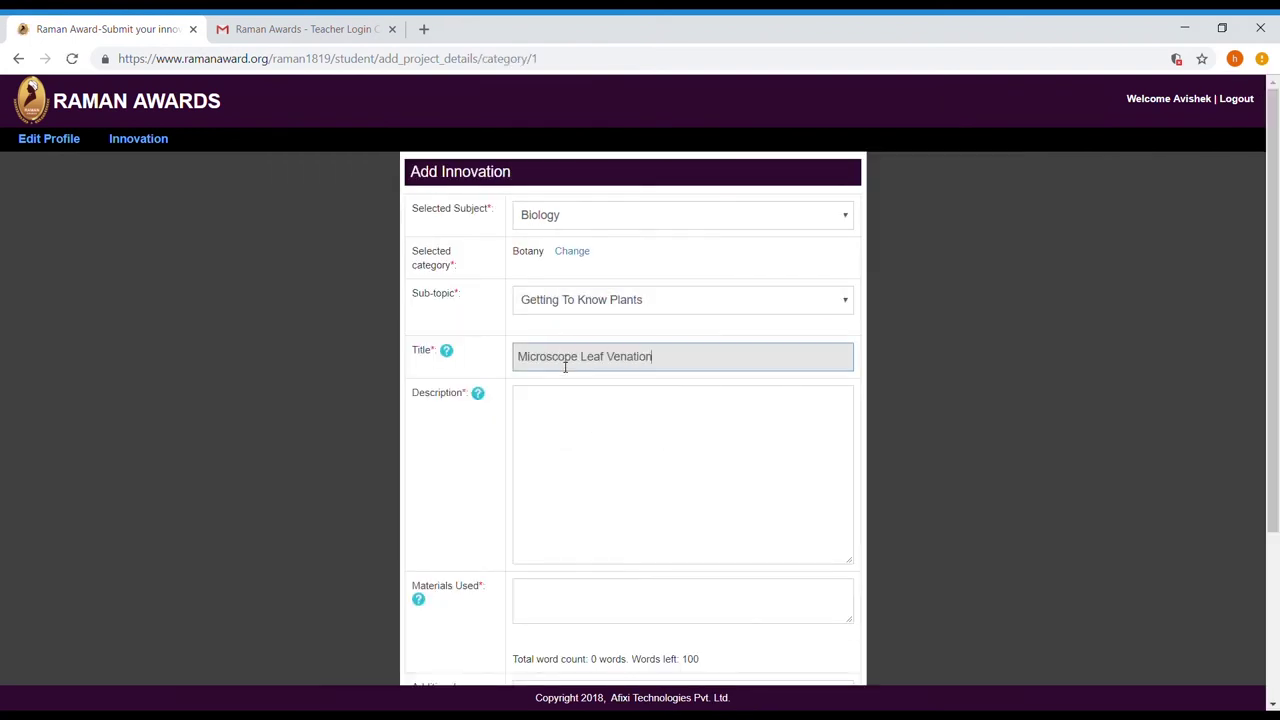
pyautogui.click(563, 446)
pyautogui.write('Make your own microscope using the material provided. Now place the leaf on the slide and the cover-slip over it. Observe the venation in the leaf and draw the structure as you see.')
pyautogui.scroll(-3, 557, 450)
pyautogui.click(586, 366)
pyautogui.hotkey('ctrl', 'v')
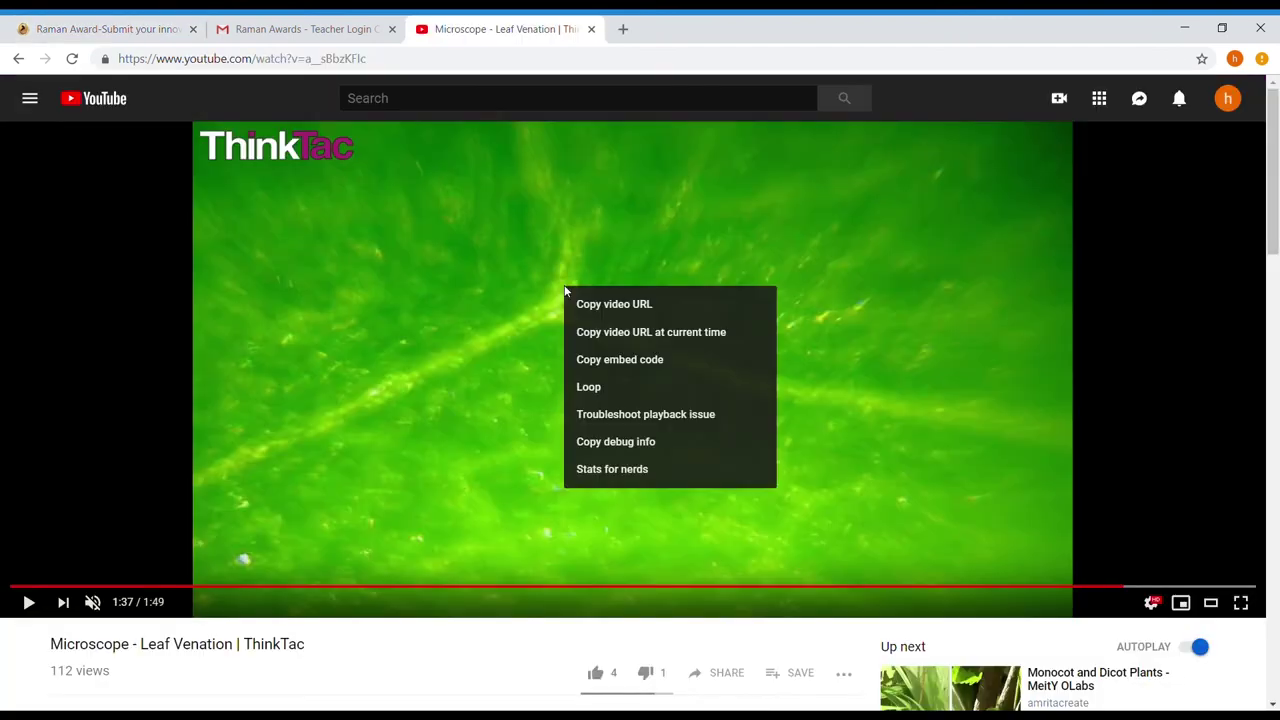
pyautogui.click(614, 300)
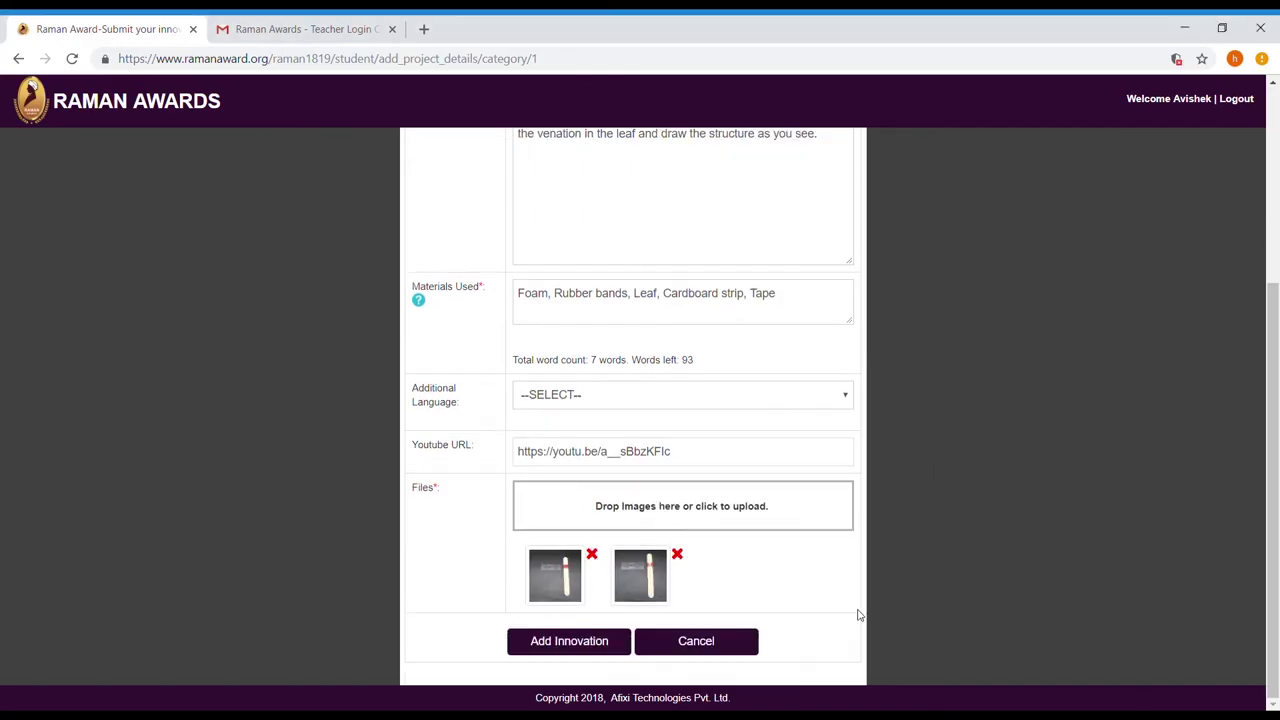
pyautogui.click(591, 650)
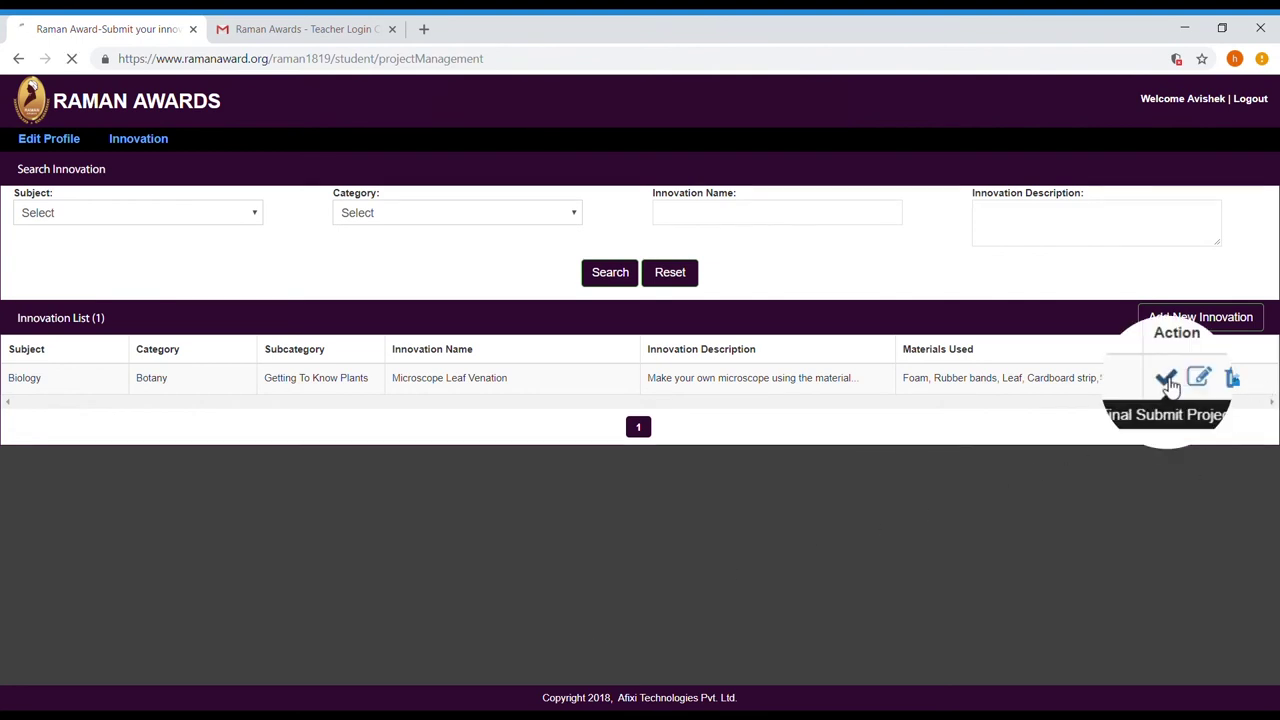
# Final-submit the Microscope Leaf Venation innovation
pyautogui.click(1166, 378)
pyautogui.scroll(-3, 837, 380)
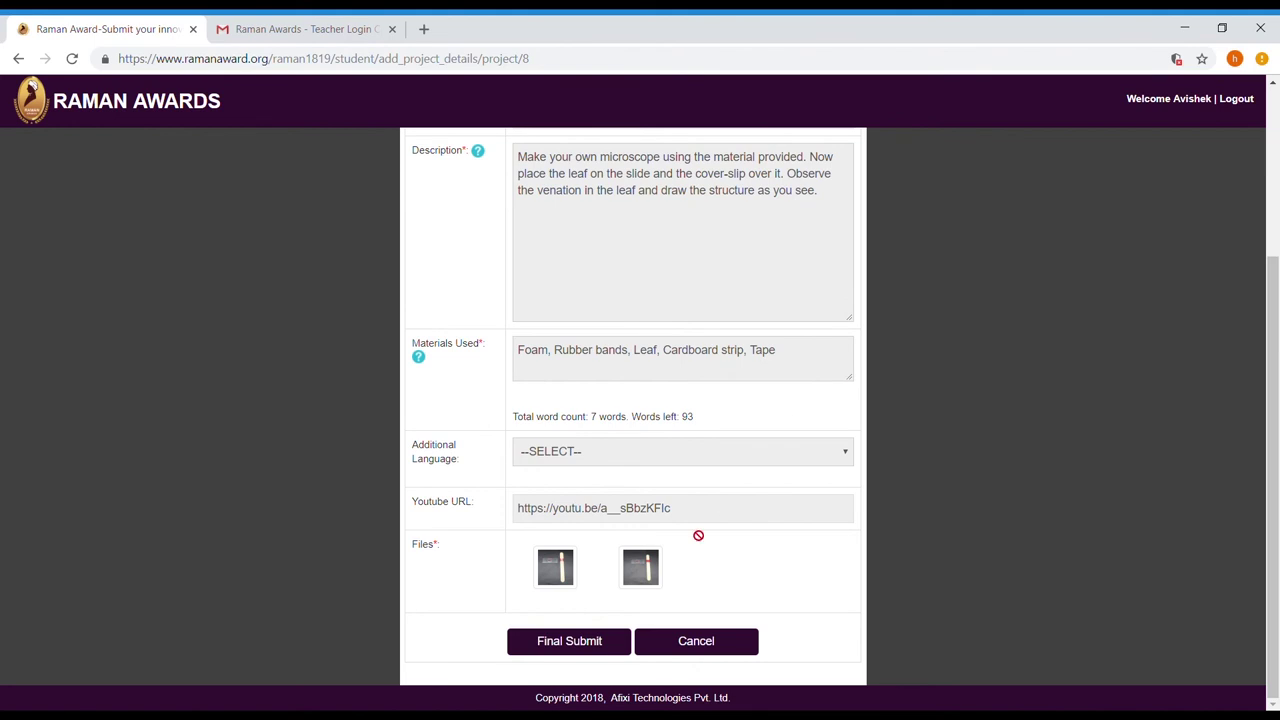
pyautogui.click(600, 645)
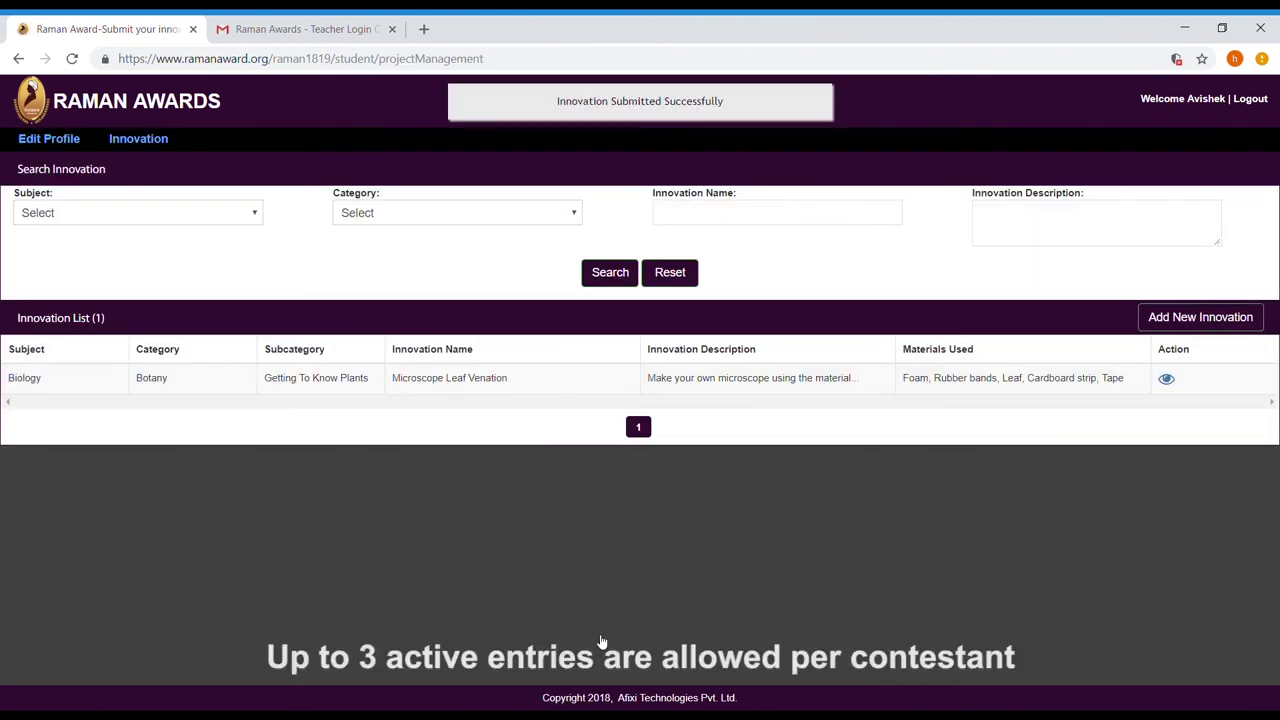
# View the submitted innovation's details, return to the Innovation List, and log out
pyautogui.click(1166, 379)
pyautogui.scroll(3, 846, 402)
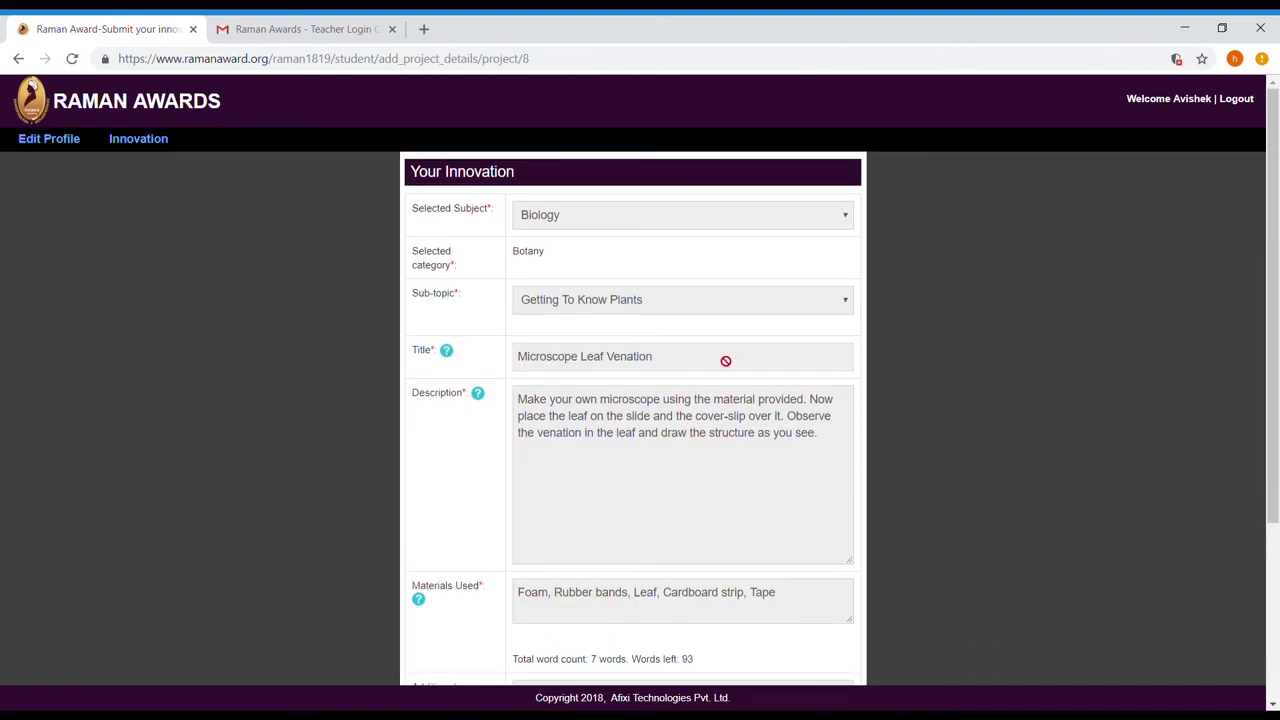
pyautogui.click(122, 139)
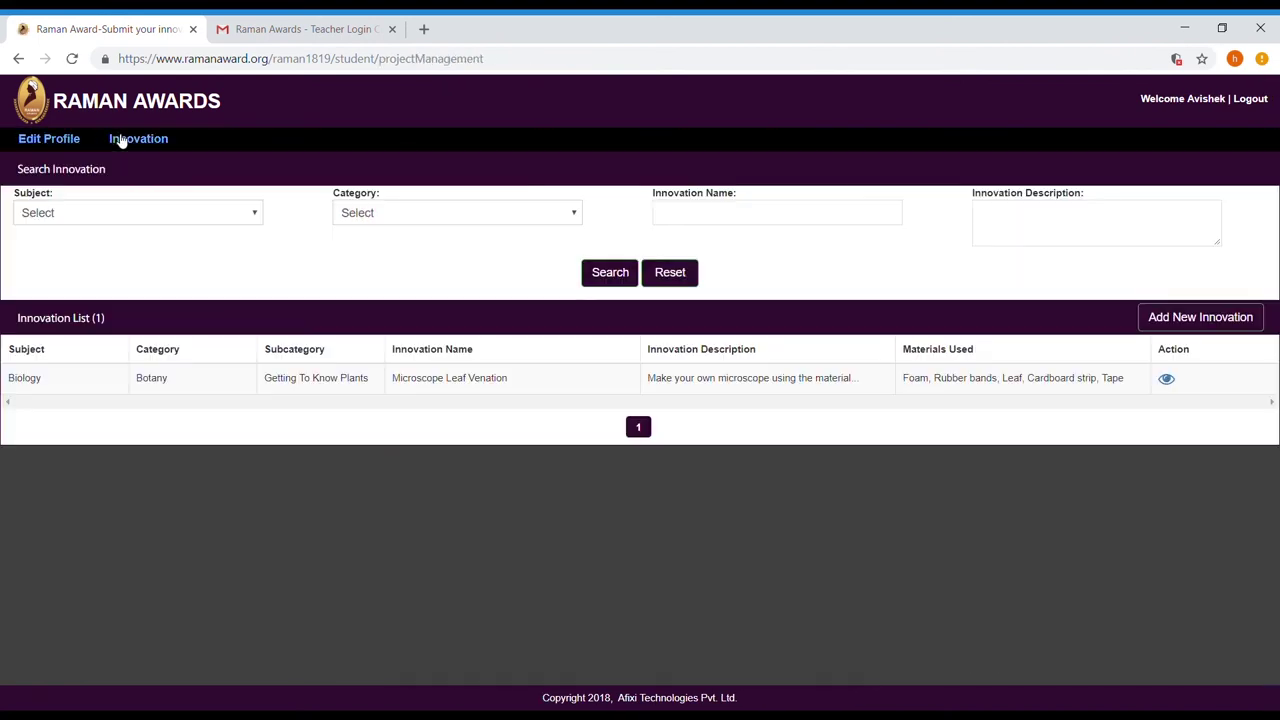
pyautogui.click(1249, 97)
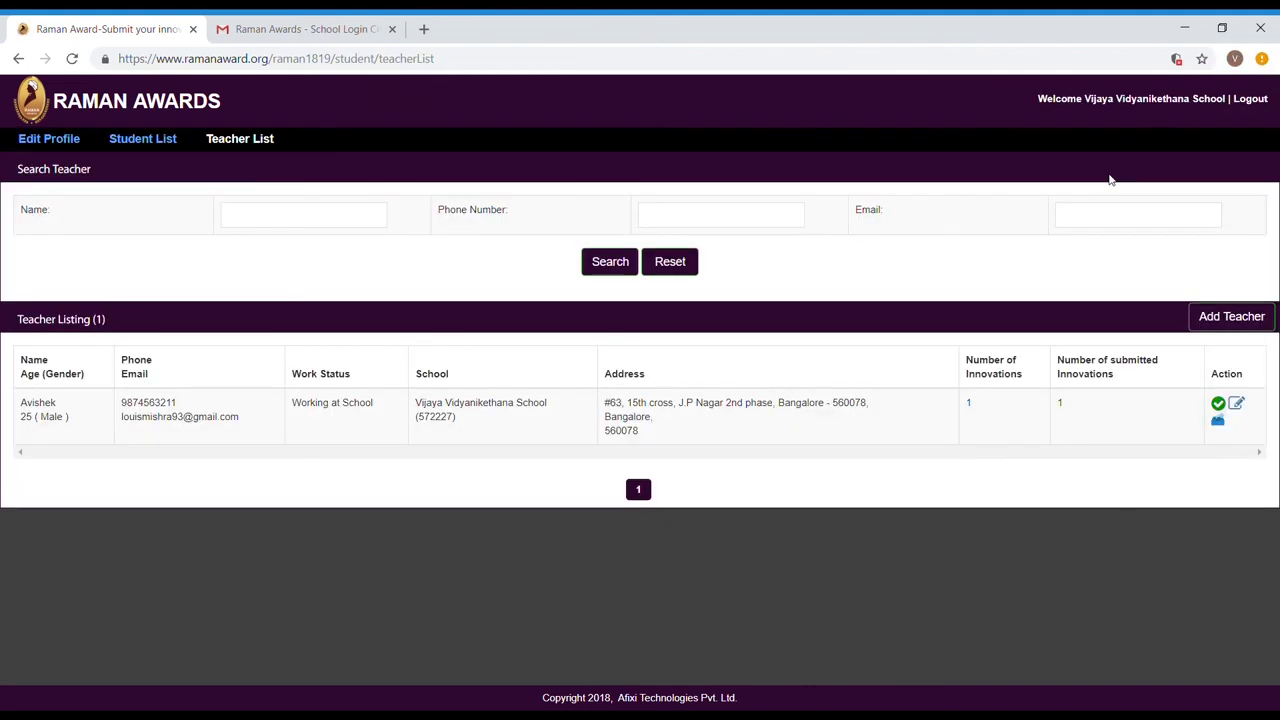
# Review the school's student and teacher lists, update the school profile, recheck students, and log out
pyautogui.click(146, 140)
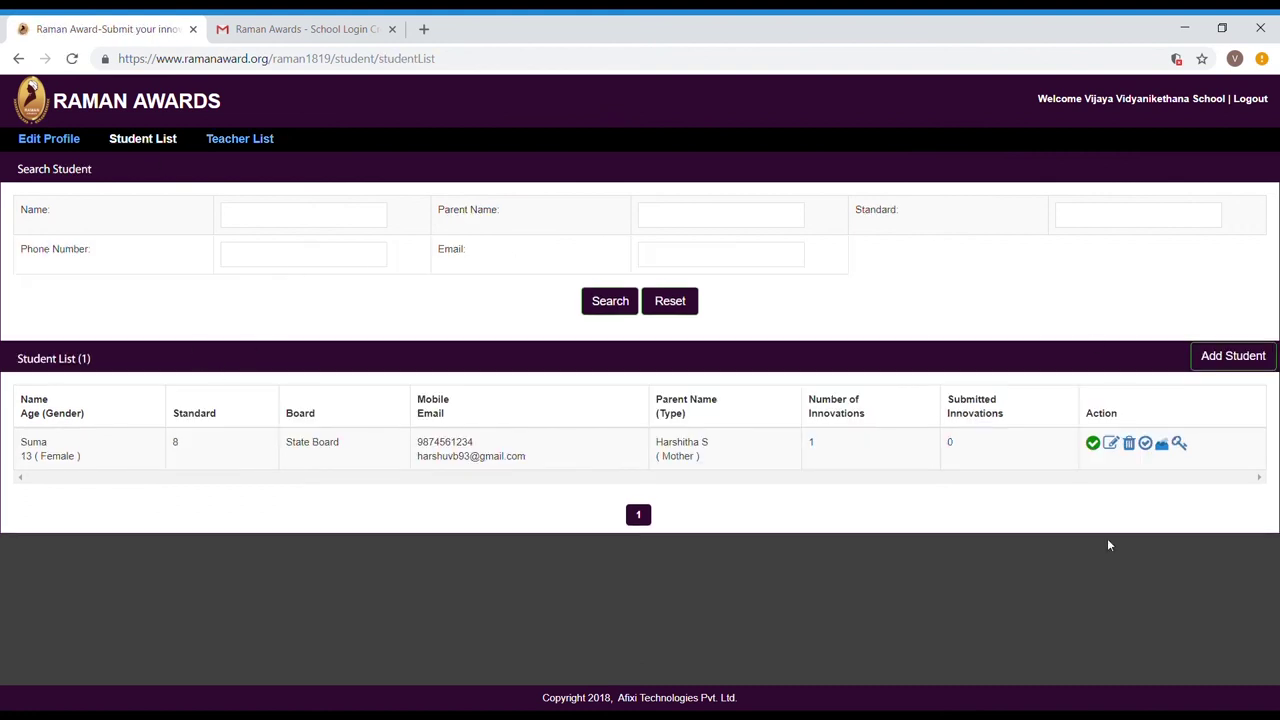
pyautogui.click(224, 155)
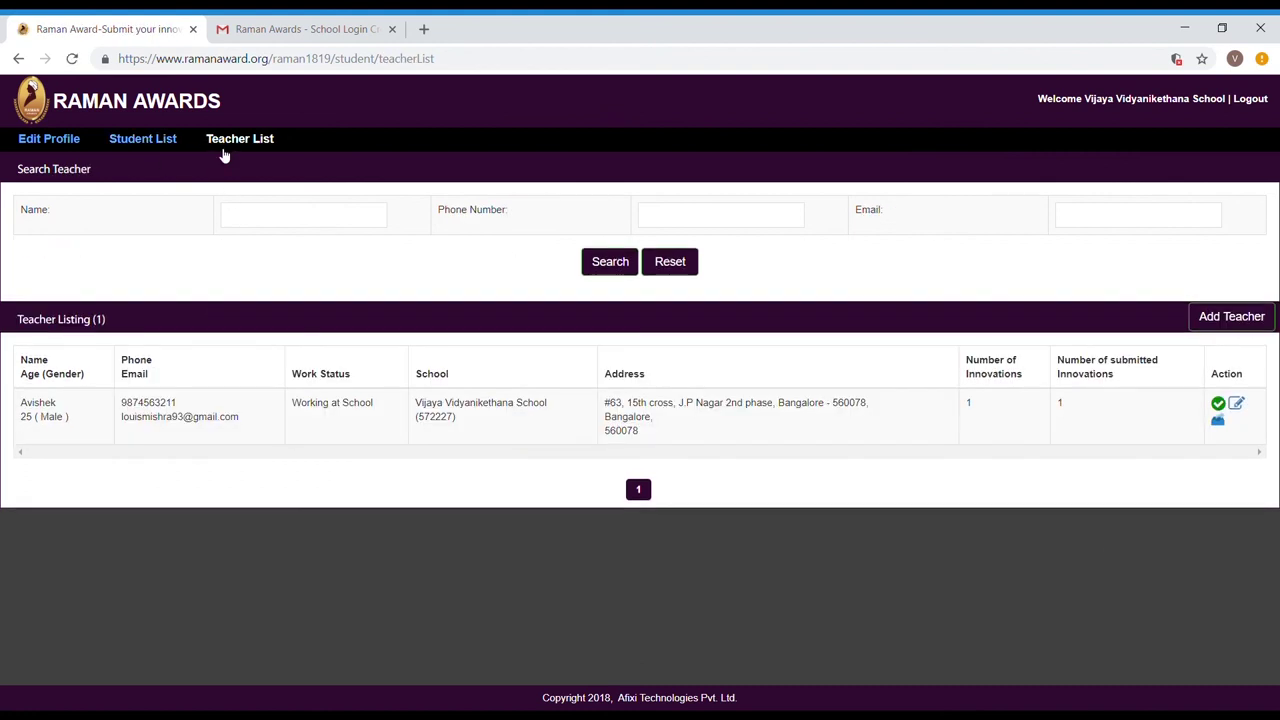
pyautogui.click(63, 150)
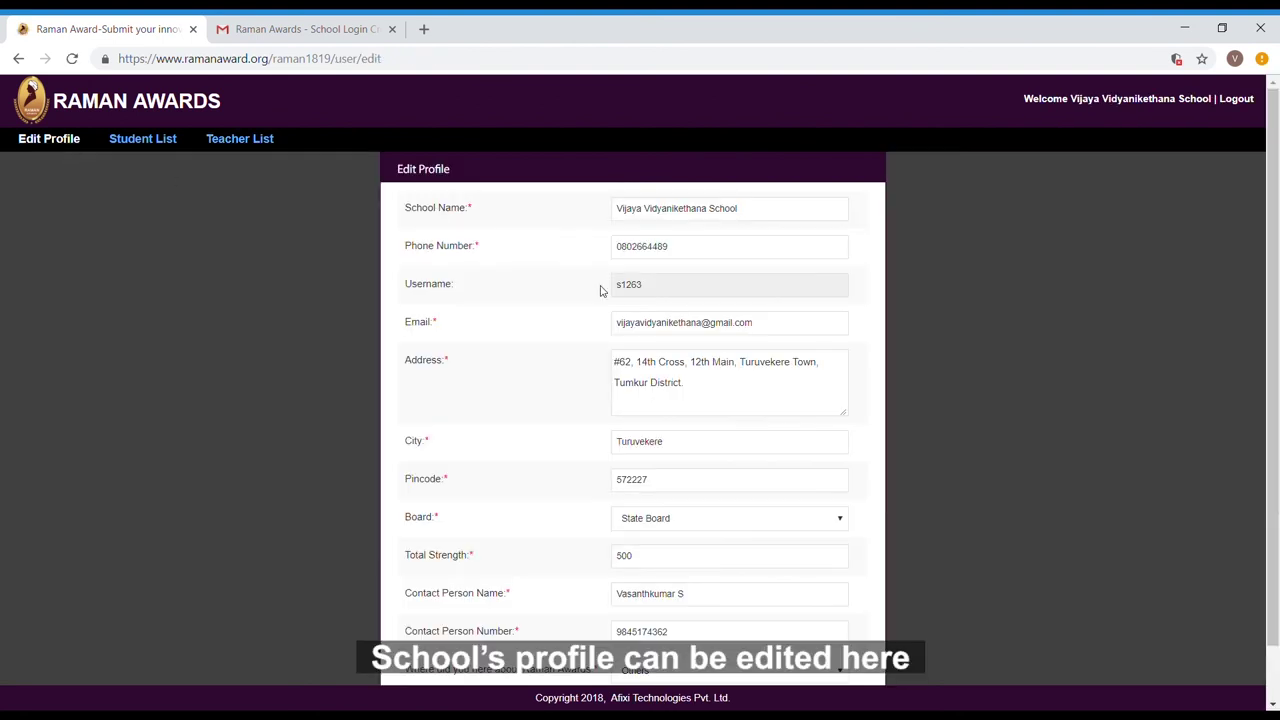
pyautogui.scroll(-1, 701, 290)
pyautogui.scroll(1, 688, 612)
pyautogui.scroll(-1, 674, 423)
pyautogui.click(609, 650)
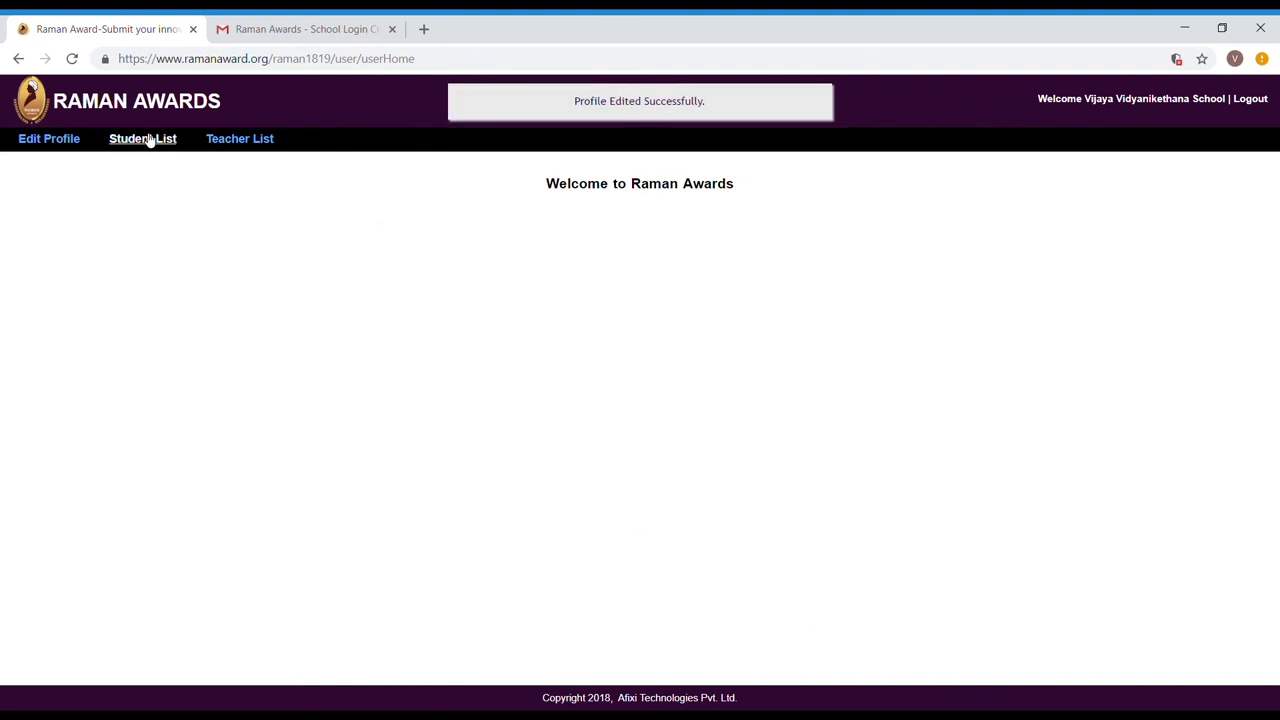
pyautogui.click(148, 138)
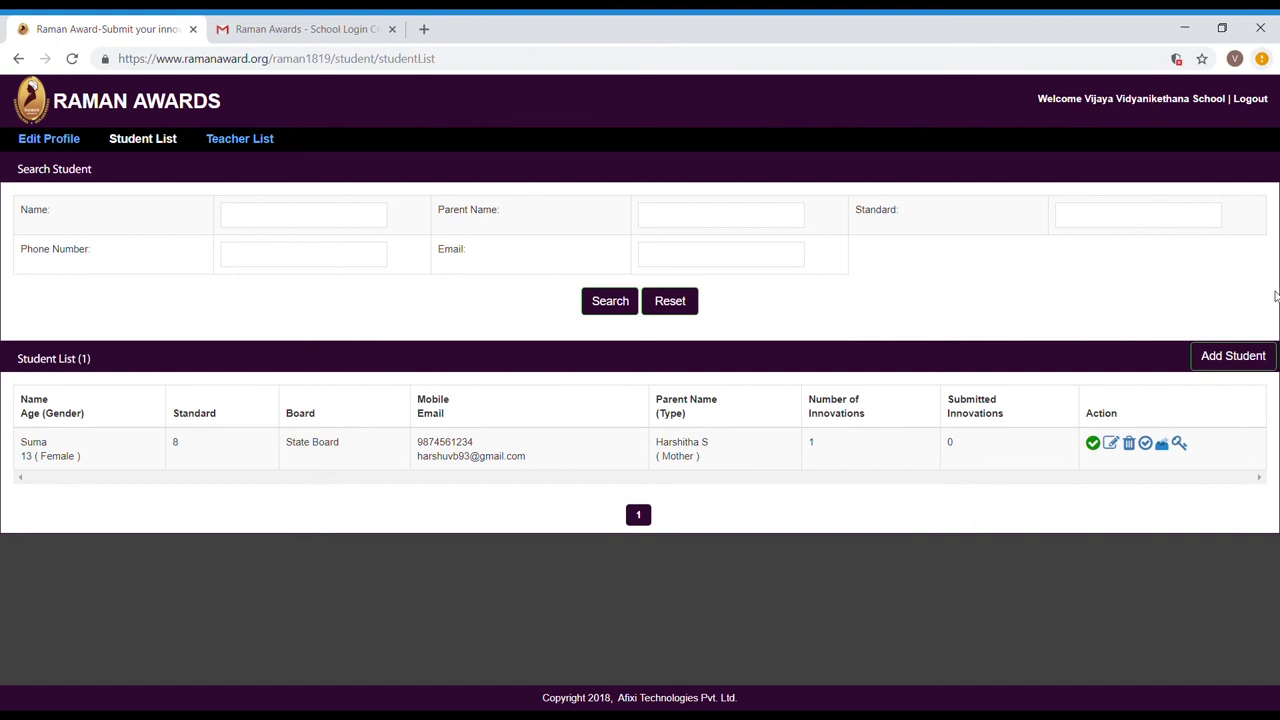
pyautogui.click(1254, 100)
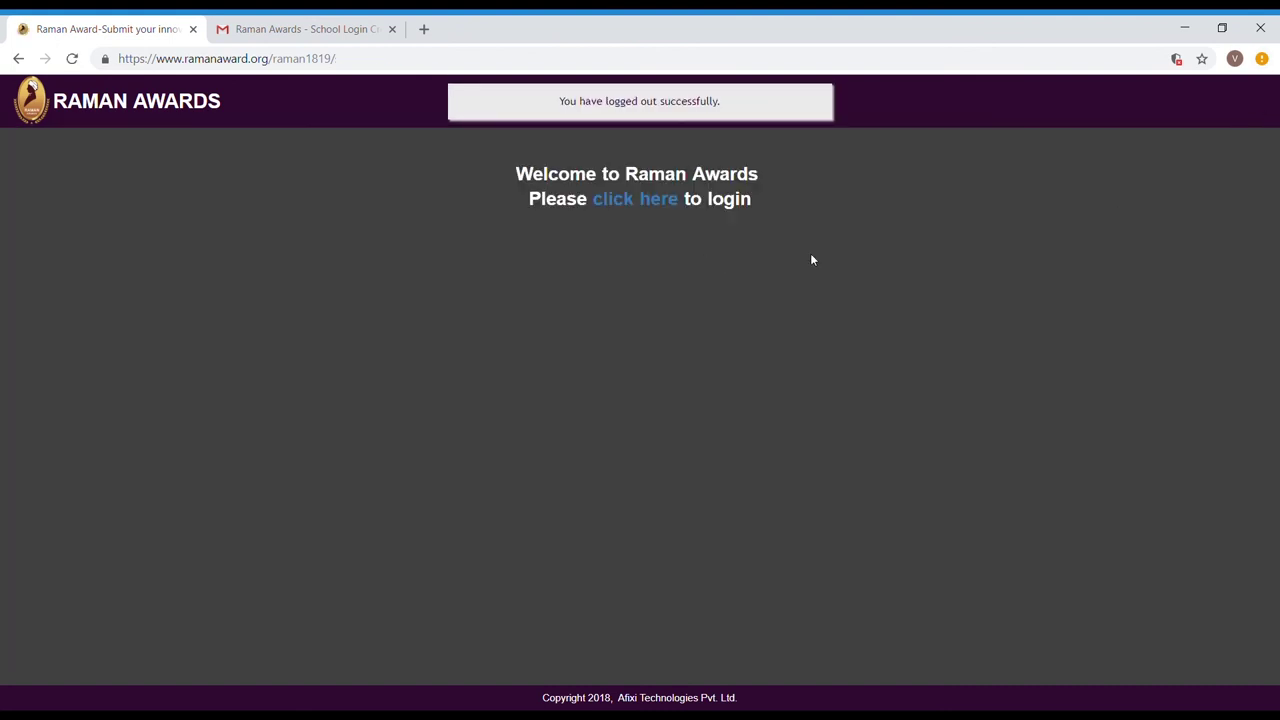